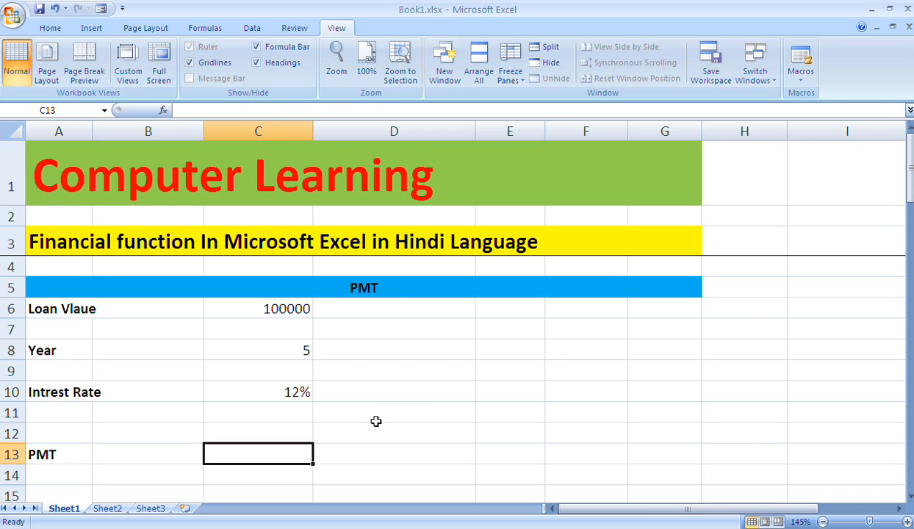
# - Review the loan value, year and interest rate inputs in the PMT section
pyautogui.click(406, 292)
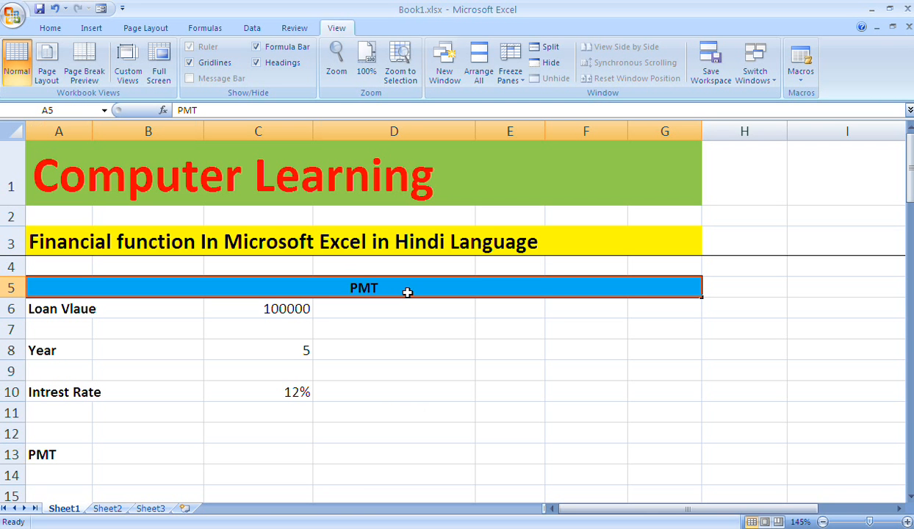
pyautogui.click(281, 448)
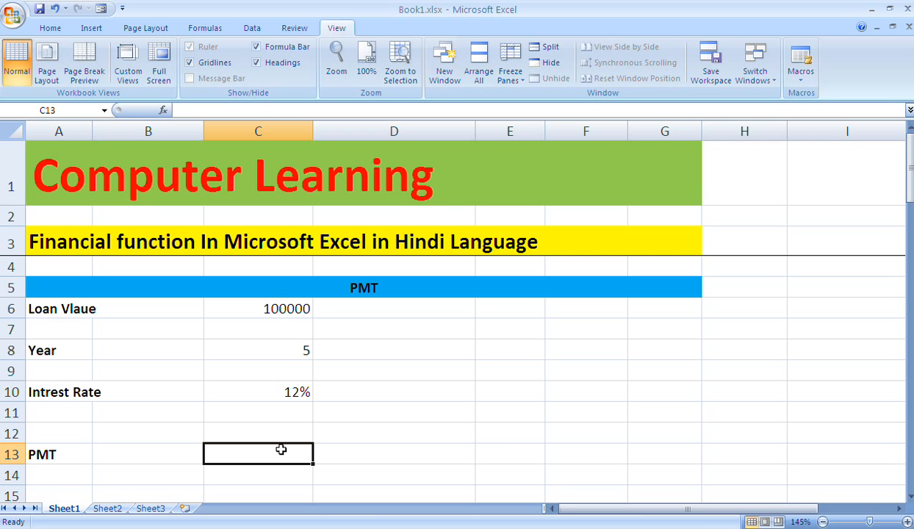
pyautogui.click(175, 299)
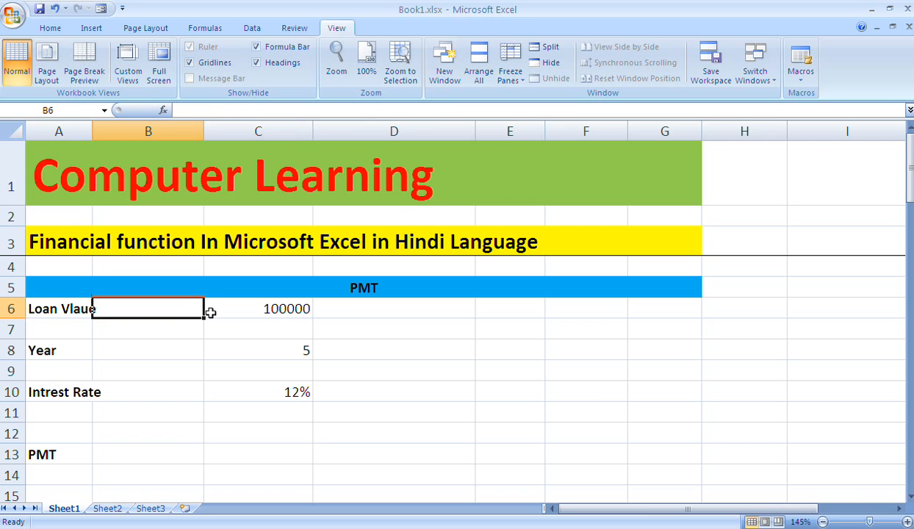
pyautogui.click(283, 307)
pyautogui.click(256, 346)
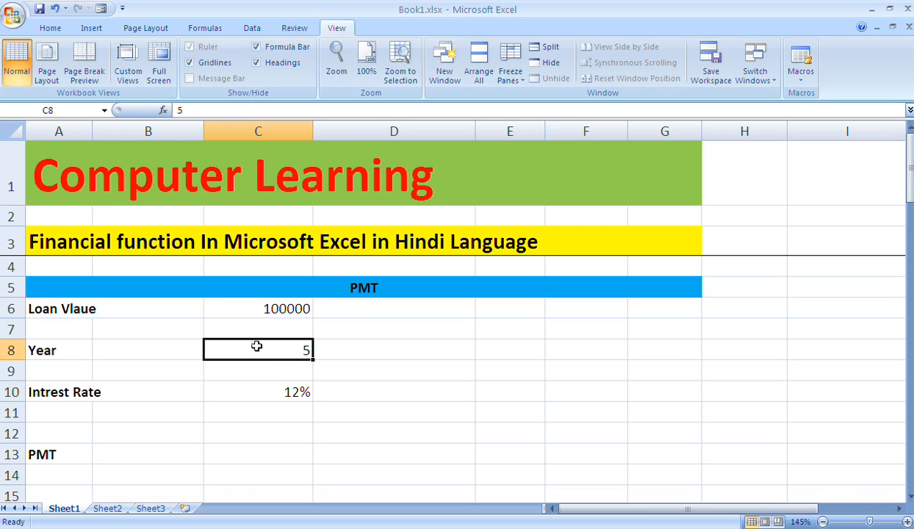
pyautogui.click(250, 382)
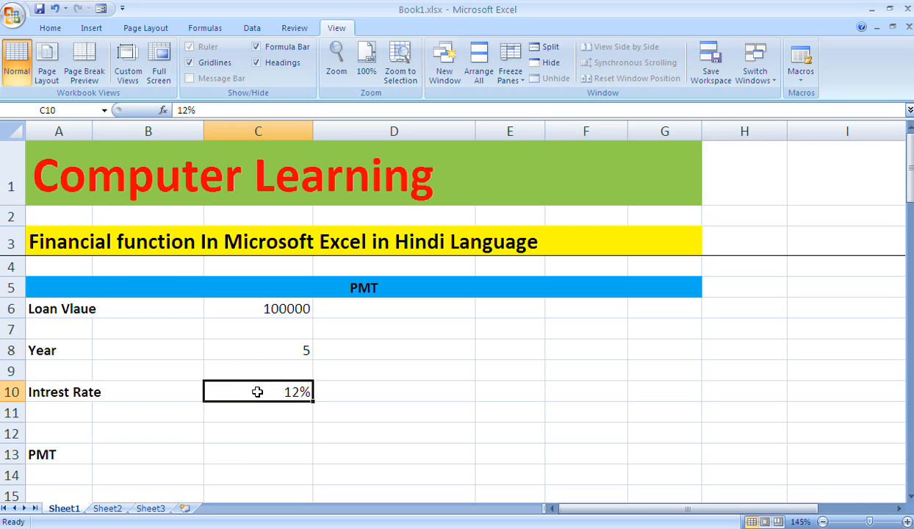
# - Enter the formula =PMT(C10/12,C8*12,C6,0,0) in cell C13 to calculate the monthly loan payment
pyautogui.click(246, 460)
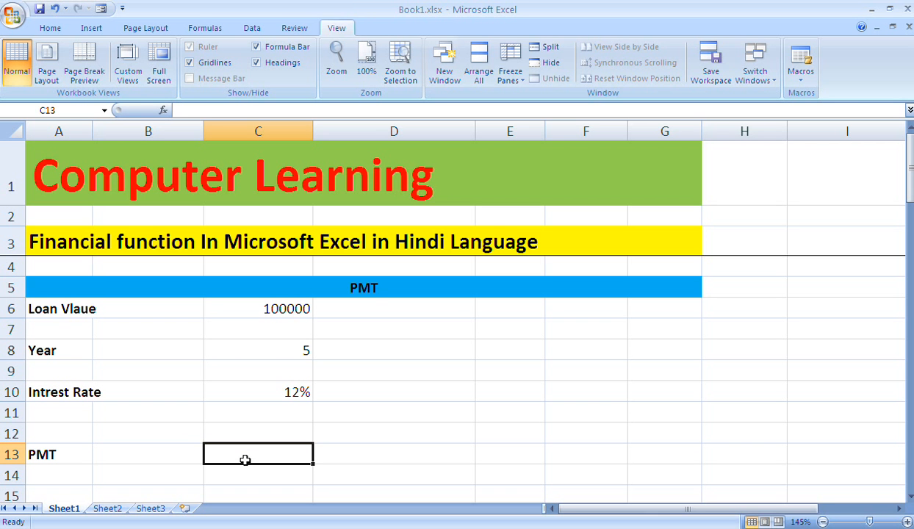
pyautogui.write('=')
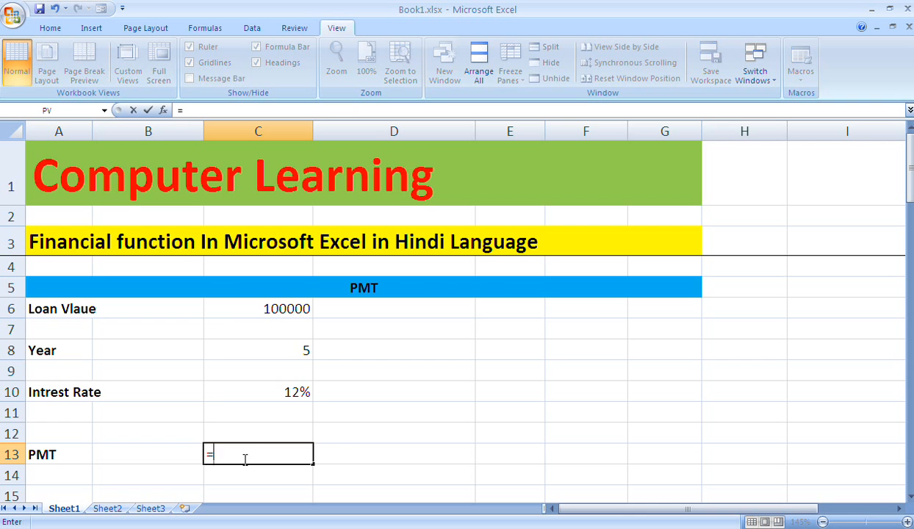
pyautogui.write('pmt')
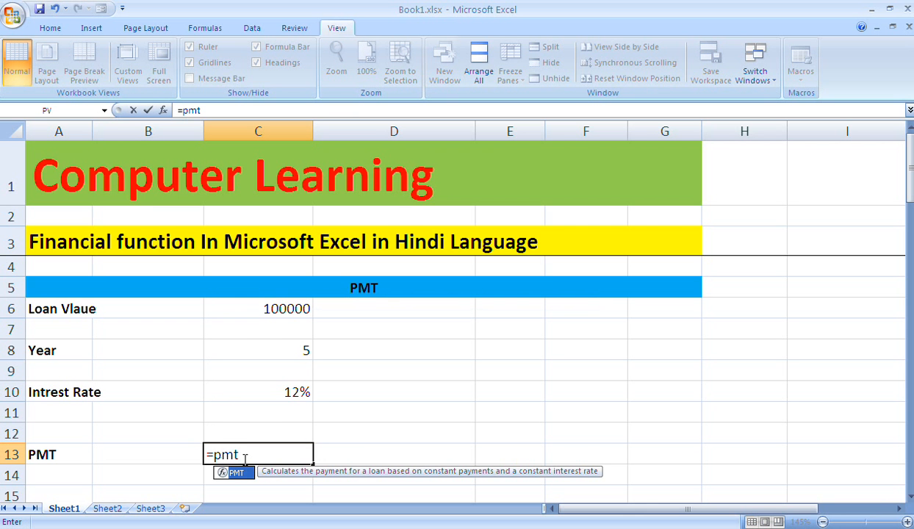
pyautogui.write('(')
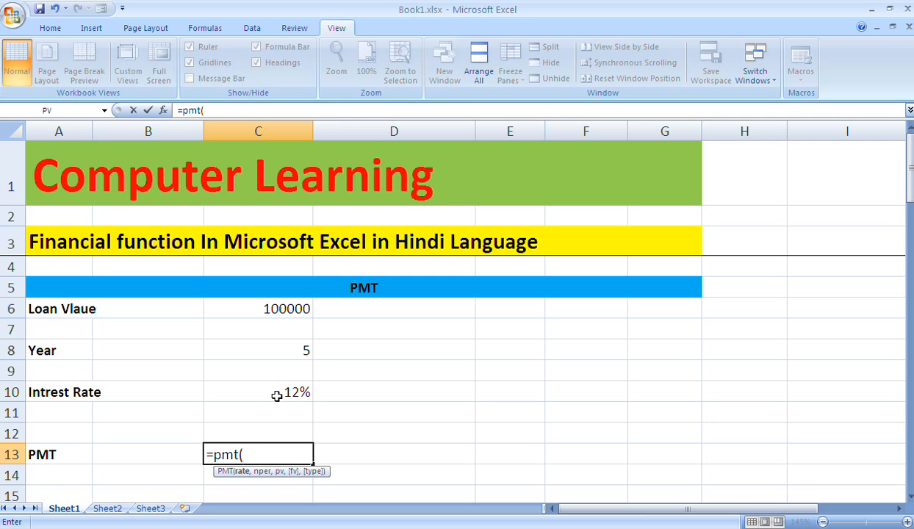
pyautogui.write('c10')
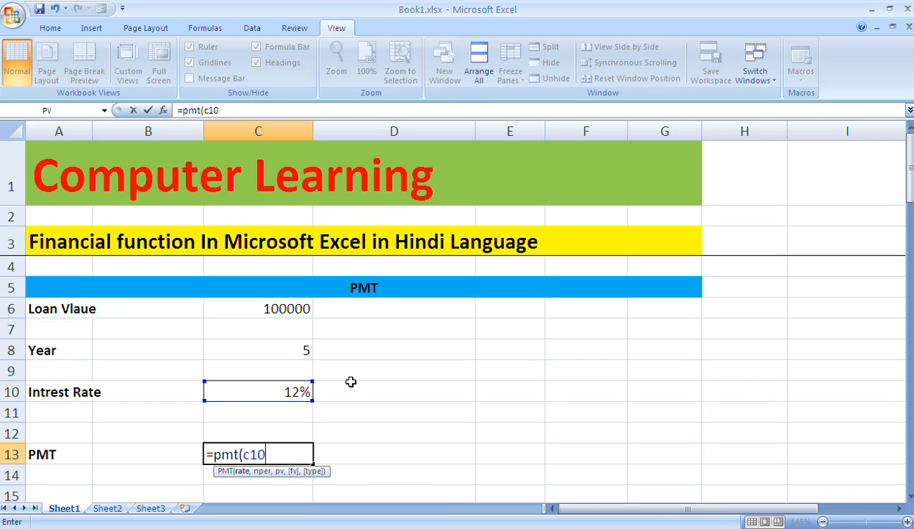
pyautogui.write('/12,')
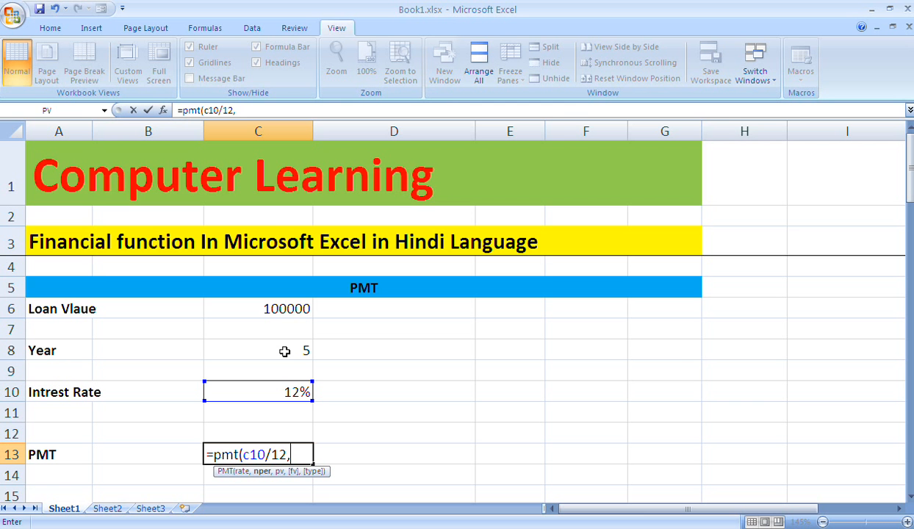
pyautogui.write('c8')
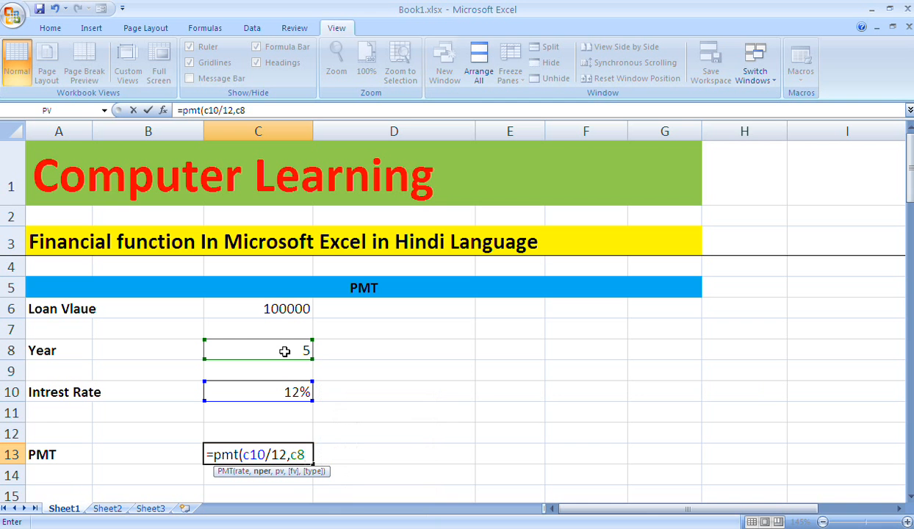
pyautogui.write('*12,')
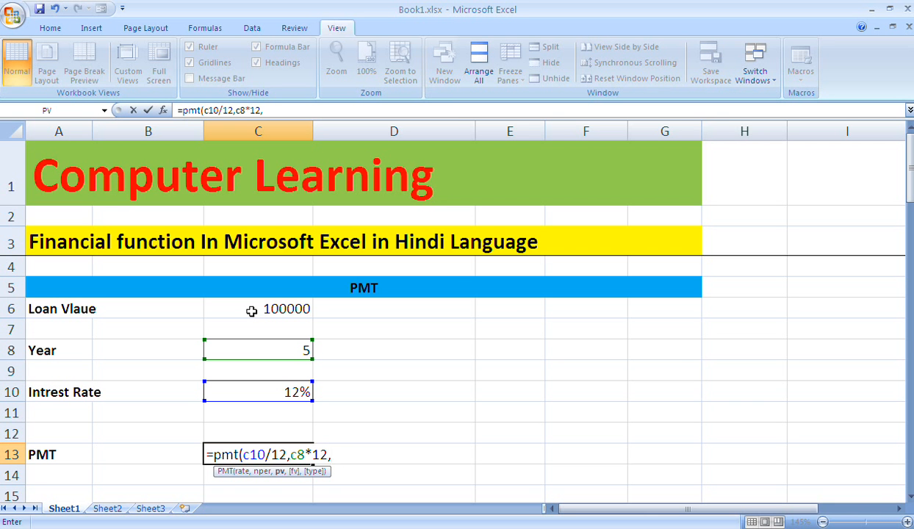
pyautogui.write('c6')
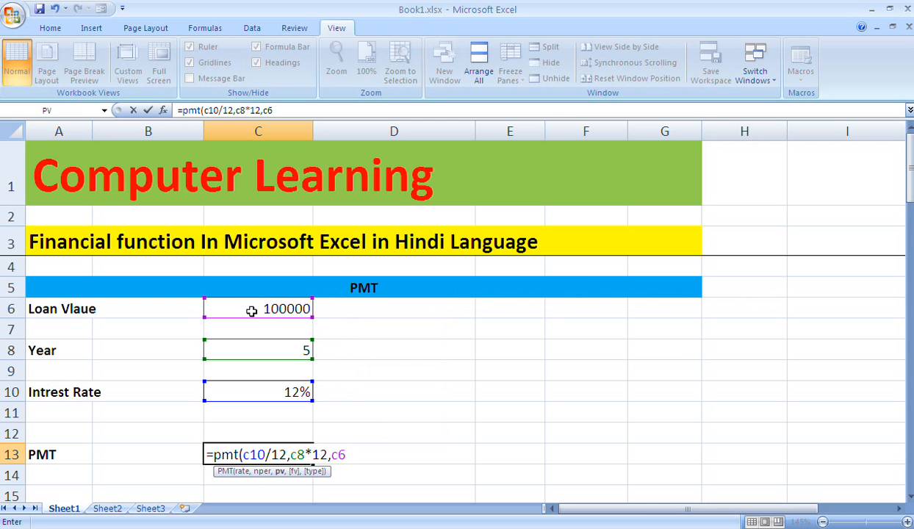
pyautogui.write(',')
pyautogui.write('0,')
pyautogui.write('0')
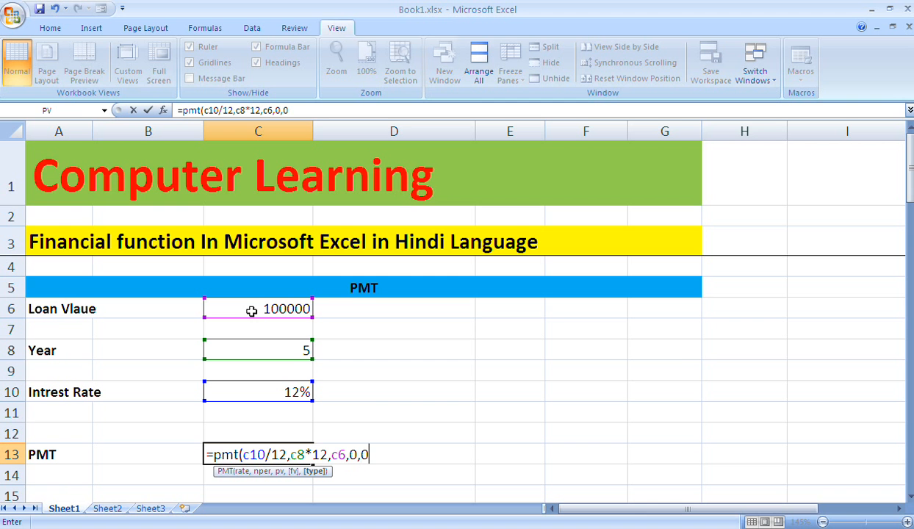
pyautogui.write(')')
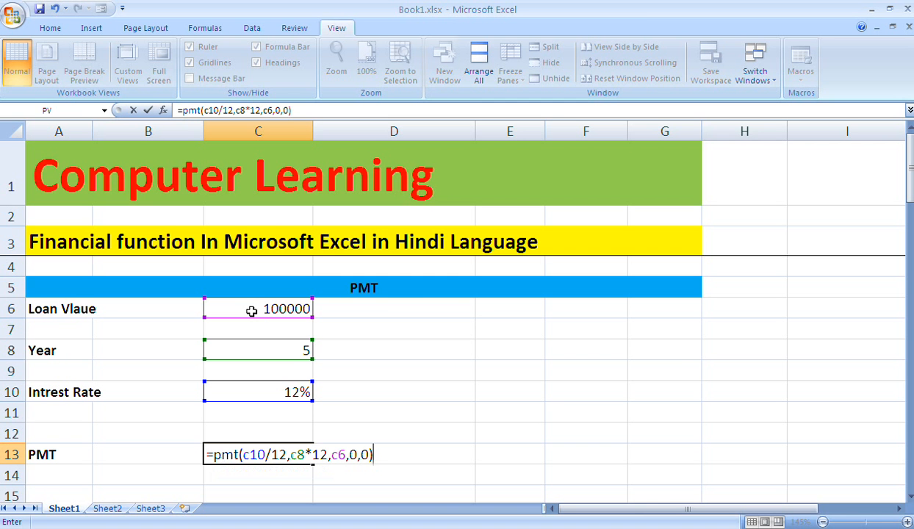
pyautogui.press('Return')
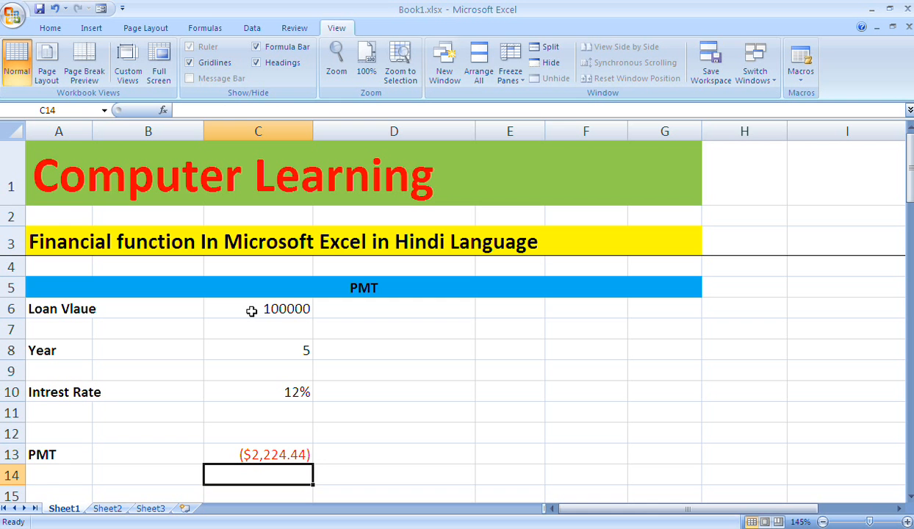
# - Edit the formula in C13 to put a minus sign before PMT, making it =-PMT(C10/12,C8*12,C6,0,0)
pyautogui.press('Up')
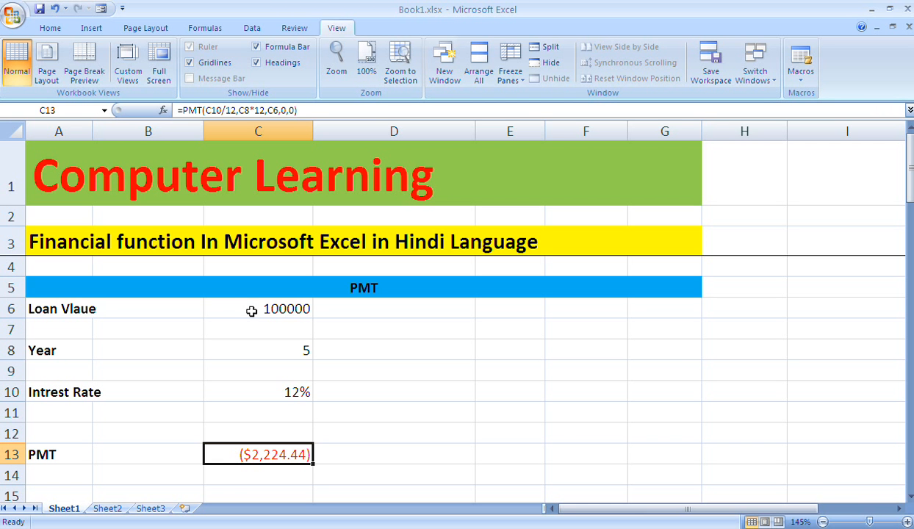
pyautogui.press('Up')
pyautogui.press('Down')
pyautogui.press('F2')
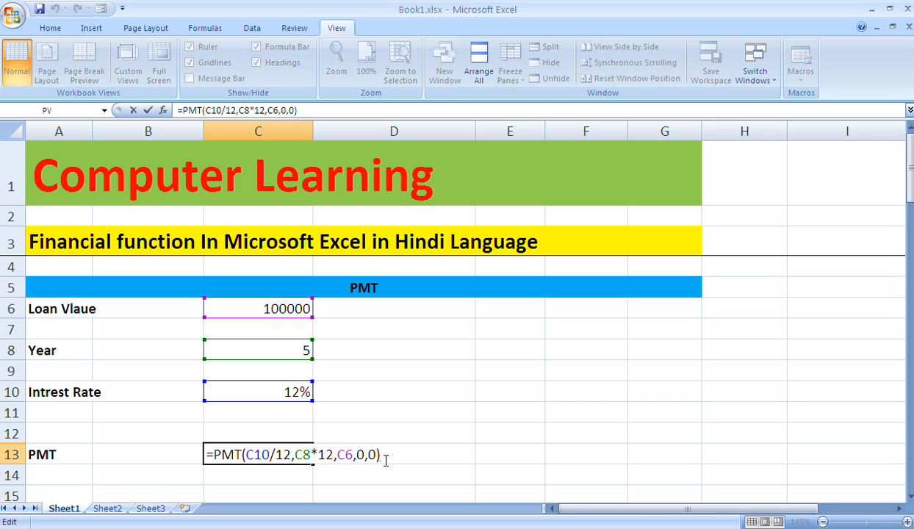
pyautogui.press('Left')
pyautogui.press('Left')
pyautogui.press('Left')
pyautogui.press('Left')
pyautogui.press('Left')
pyautogui.press('Left')
pyautogui.press('Left')
pyautogui.press('Left')
pyautogui.press('Left')
pyautogui.press('Left')
pyautogui.press('Left')
pyautogui.press('Left')
pyautogui.press('Left')
pyautogui.press('Left')
pyautogui.press('Left')
pyautogui.press('Left')
pyautogui.press('Left')
pyautogui.press('Left')
pyautogui.press('Left')
pyautogui.press('Left')
pyautogui.press('Left')
pyautogui.press('Left')
pyautogui.press('Left')
pyautogui.press('Left')
pyautogui.write('-')
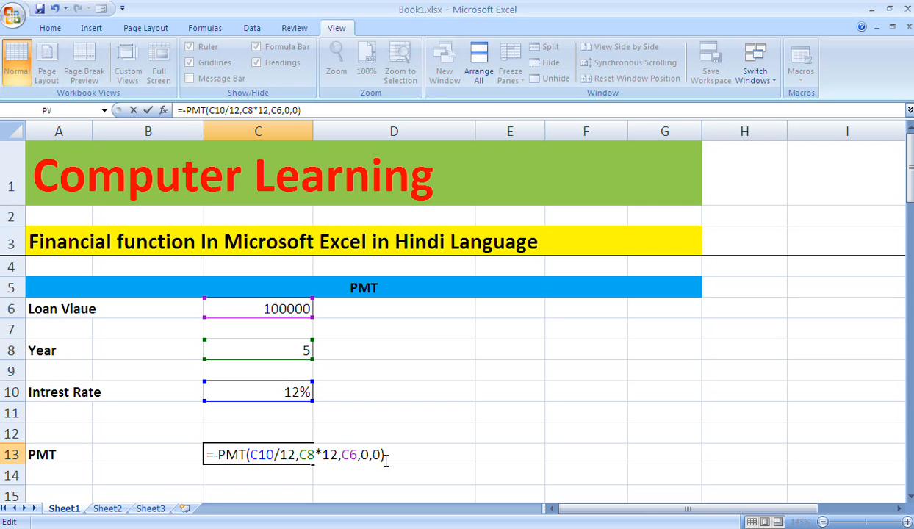
pyautogui.press('Return')
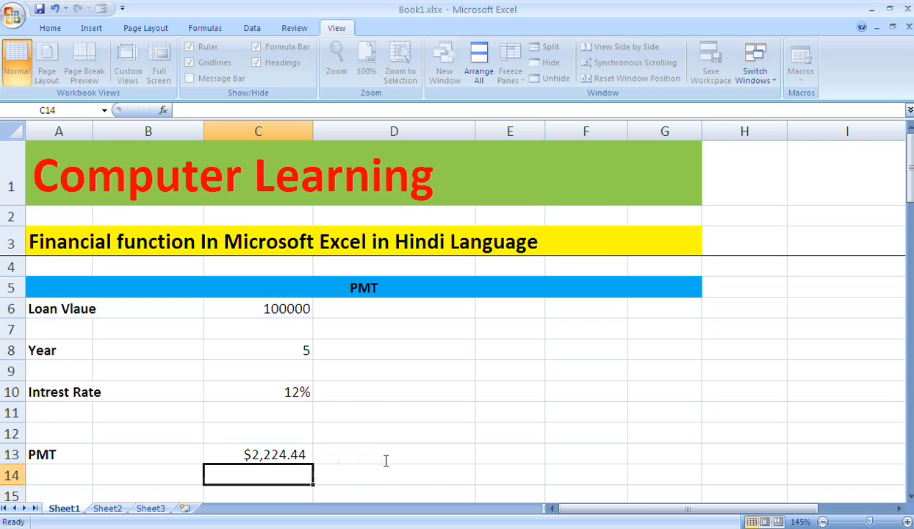
# - Set the currency symbol of the PMT result in C13 to None in the cell format
pyautogui.press('Up')
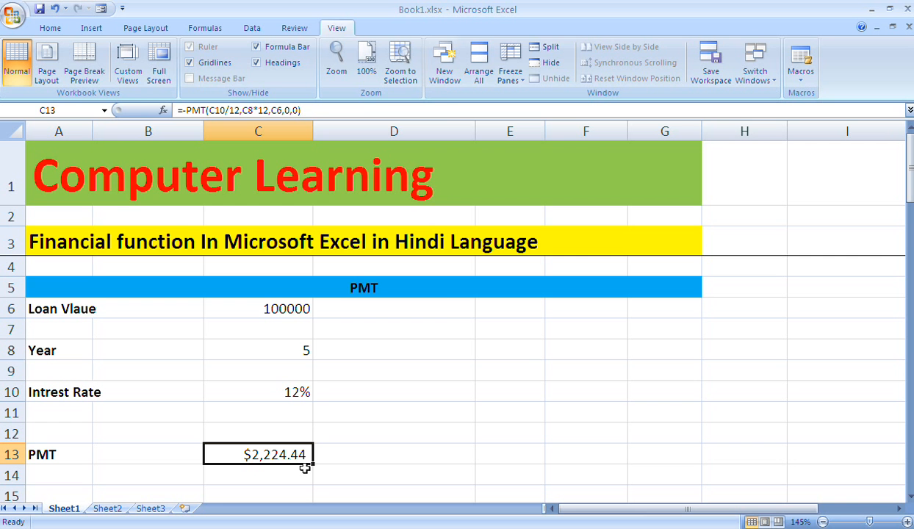
pyautogui.hotkey('ctrl', '1')
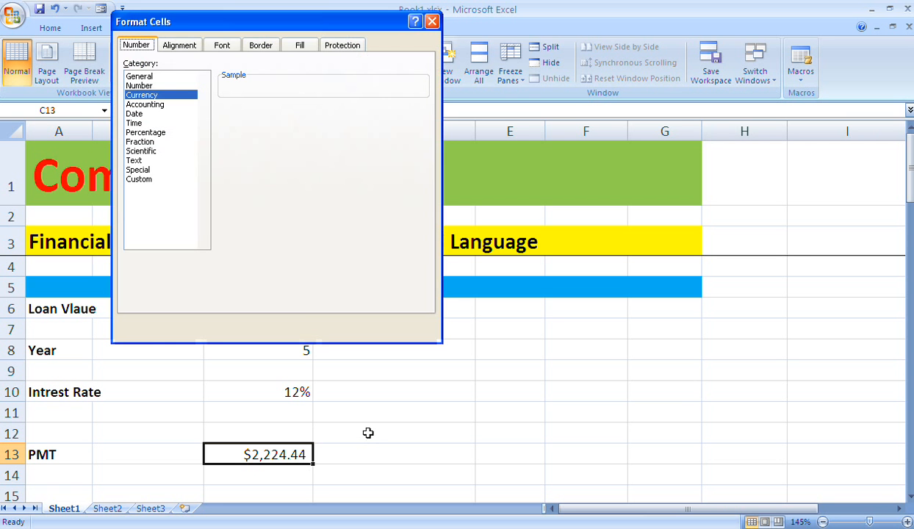
pyautogui.moveTo(283, 22); pyautogui.dragTo(575, 255)
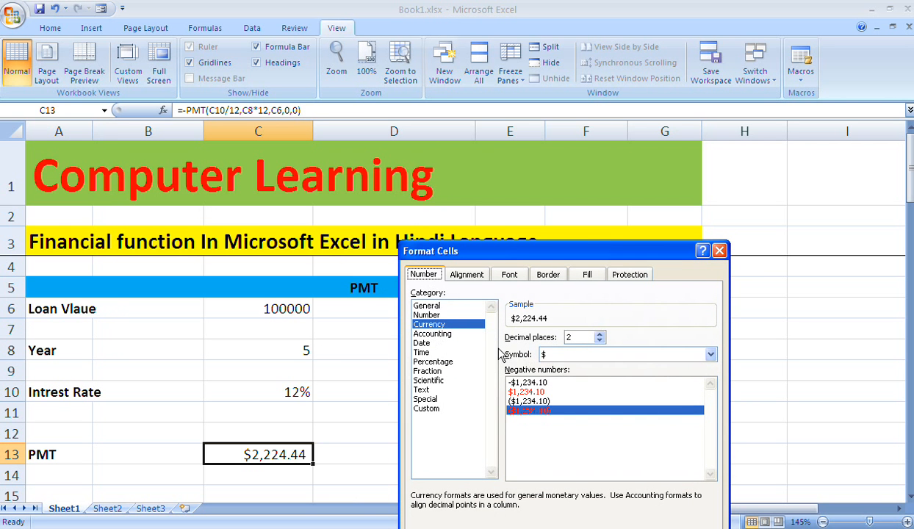
pyautogui.click(633, 355)
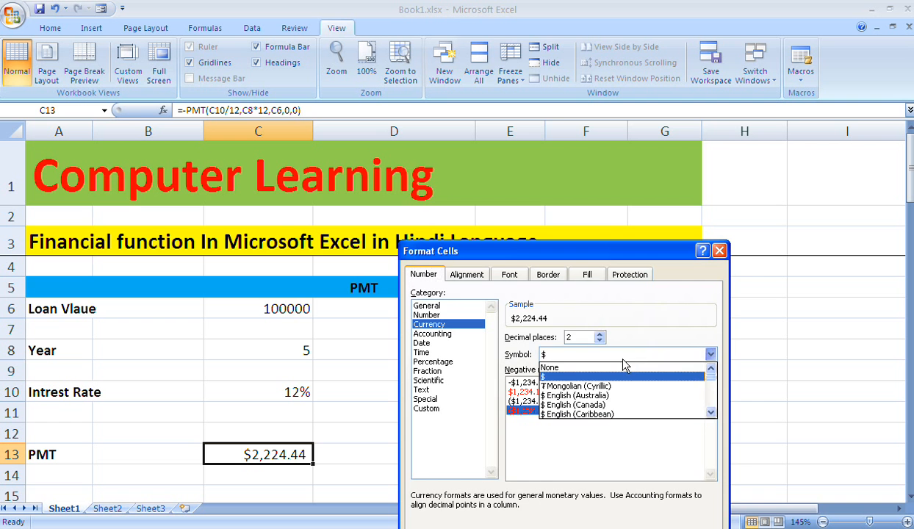
pyautogui.click(580, 368)
pyautogui.moveTo(579, 250); pyautogui.dragTo(572, 122)
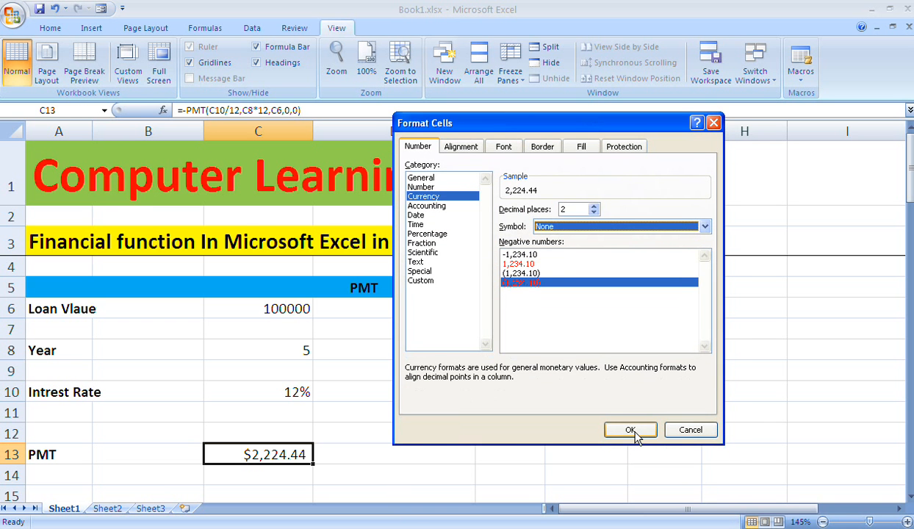
pyautogui.click(630, 432)
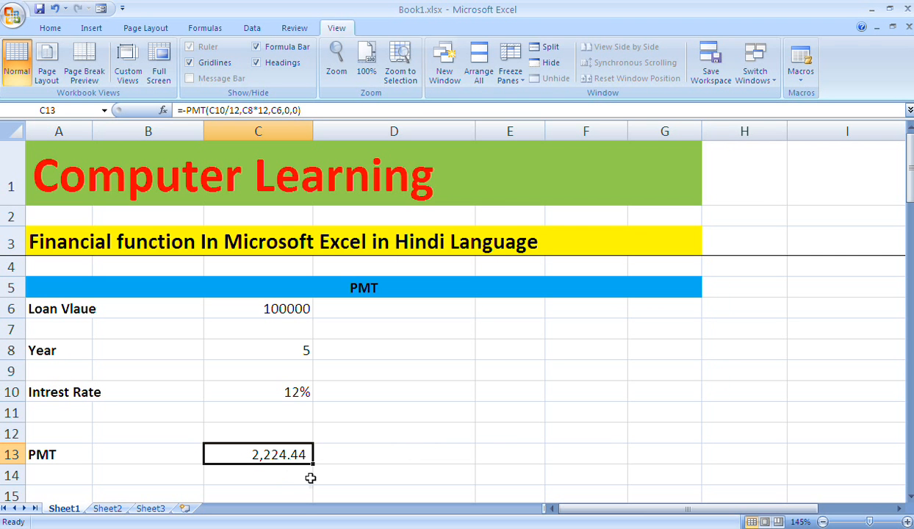
# - Examine the inputs of the two FV (Future Value) sections, for the monthly bank saving and the fixed deposit
pyautogui.click(361, 447)
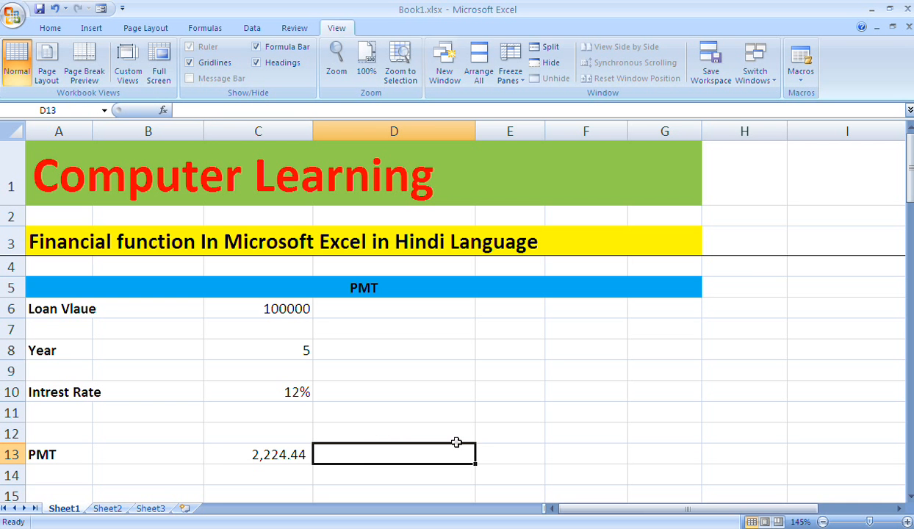
pyautogui.scroll(-4, 463, 444)
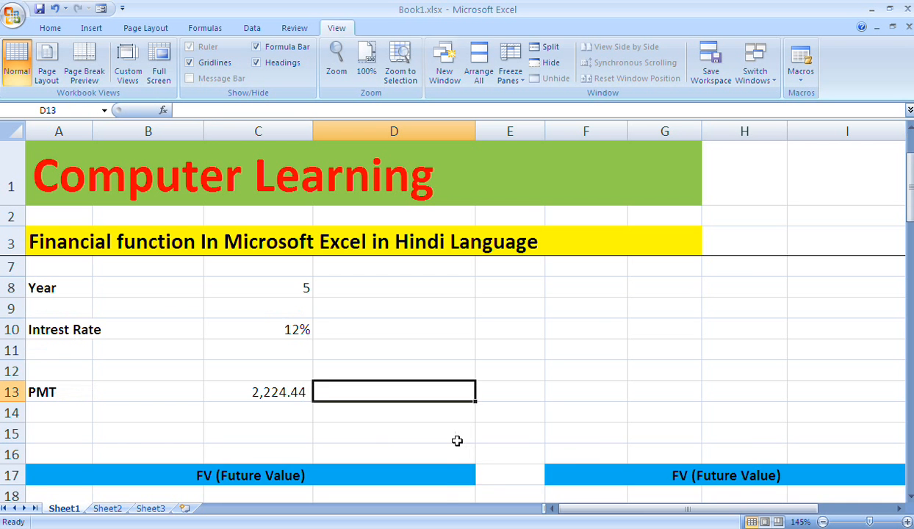
pyautogui.scroll(-1, 416, 385)
pyautogui.scroll(1, 410, 387)
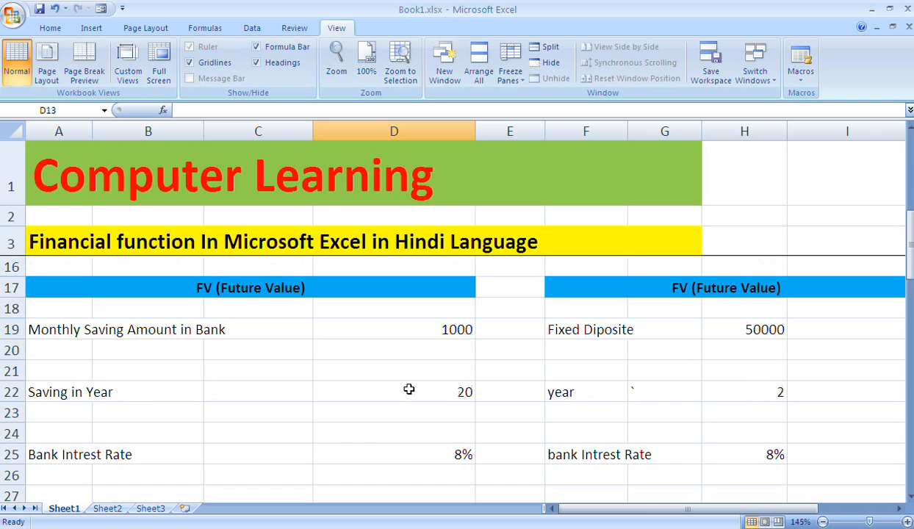
pyautogui.click(335, 474)
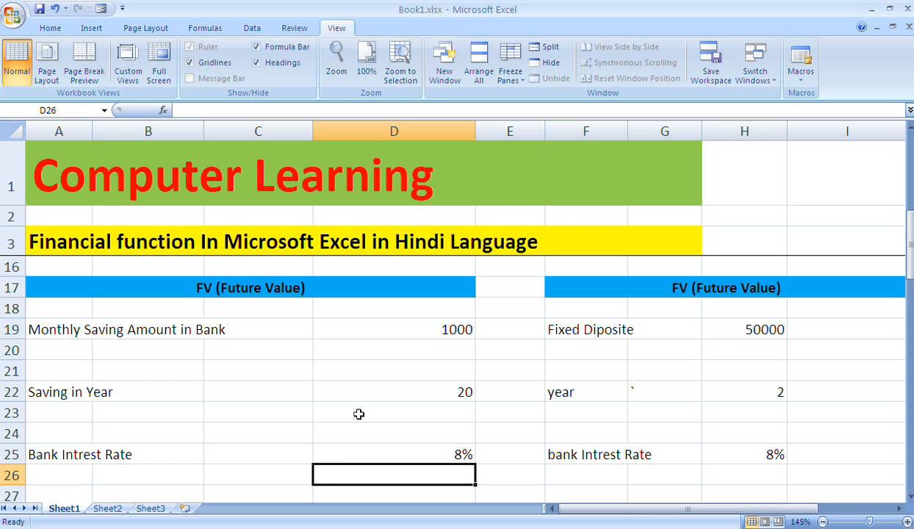
pyautogui.click(327, 330)
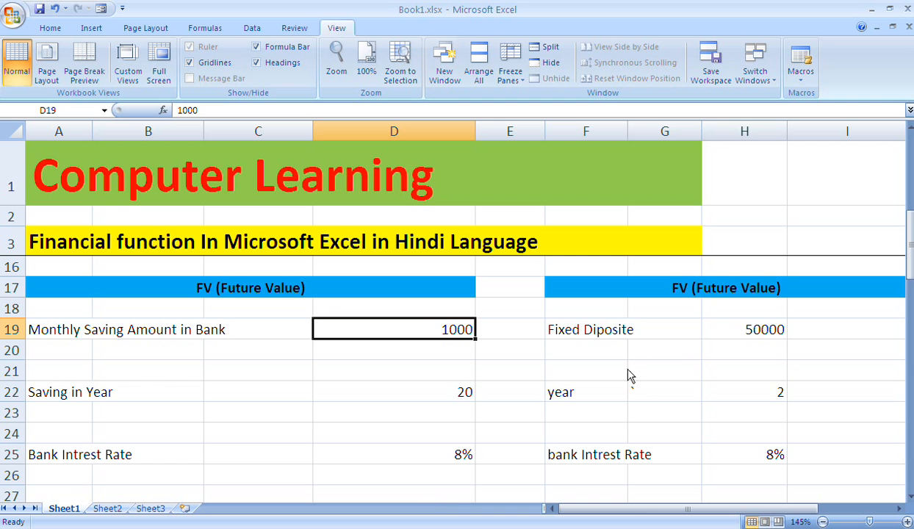
pyautogui.click(717, 334)
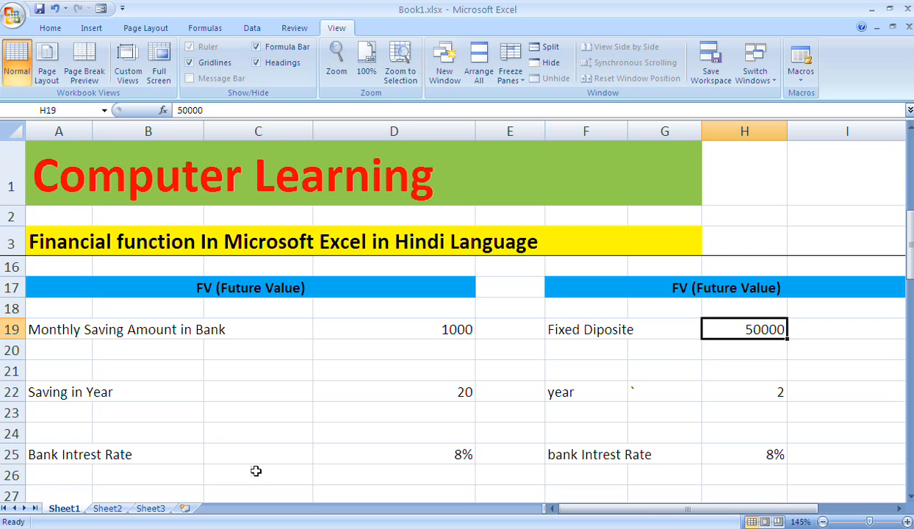
pyautogui.click(346, 484)
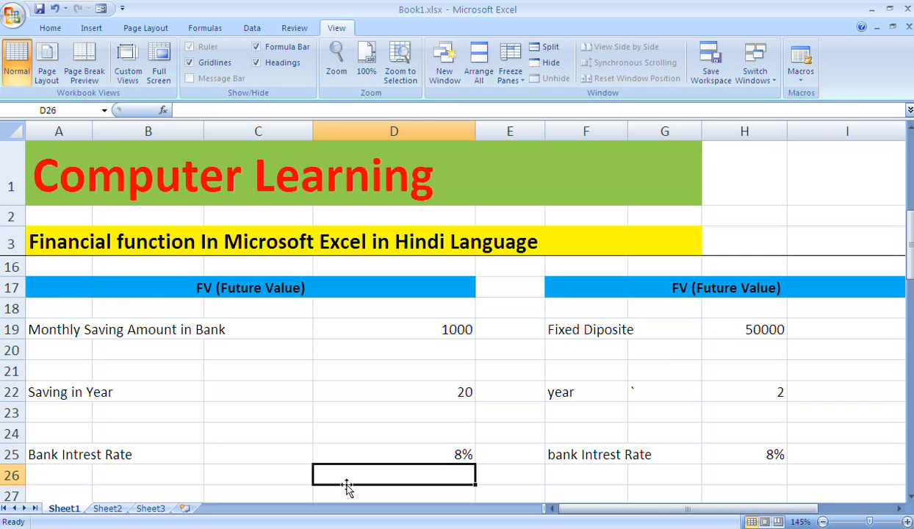
pyautogui.press('Down')
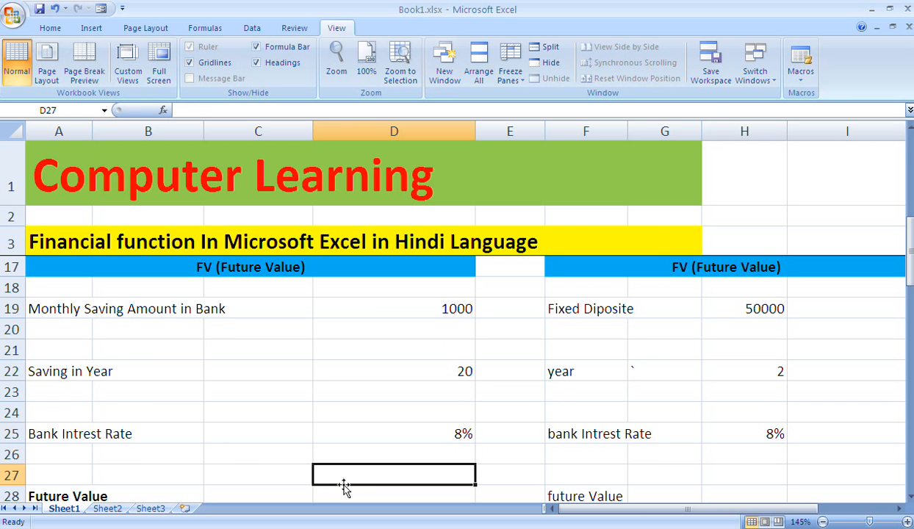
# - Review the monthly saving amount, saving years and bank interest rate in column D of the bank saving example
pyautogui.press('Down')
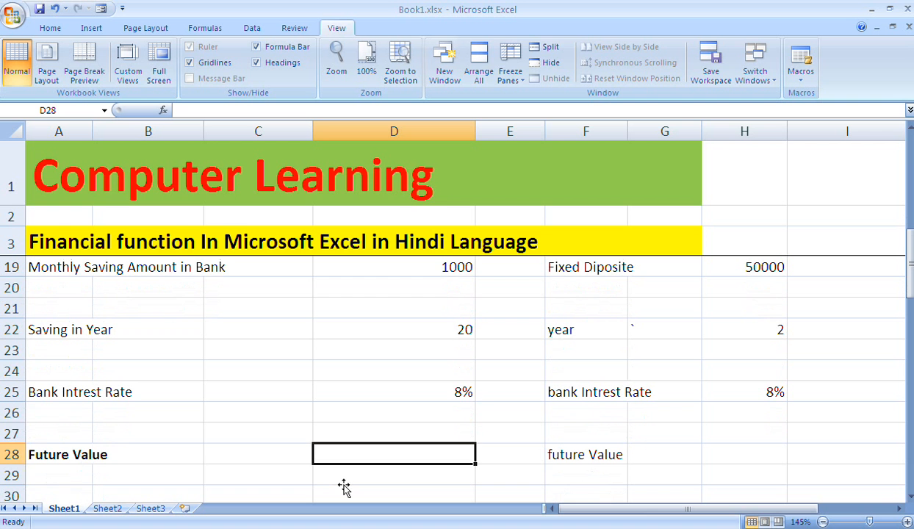
pyautogui.press('Up')
pyautogui.press('Up')
pyautogui.press('Up')
pyautogui.press('Up')
pyautogui.press('Up')
pyautogui.press('Up')
pyautogui.press('Up')
pyautogui.press('Up')
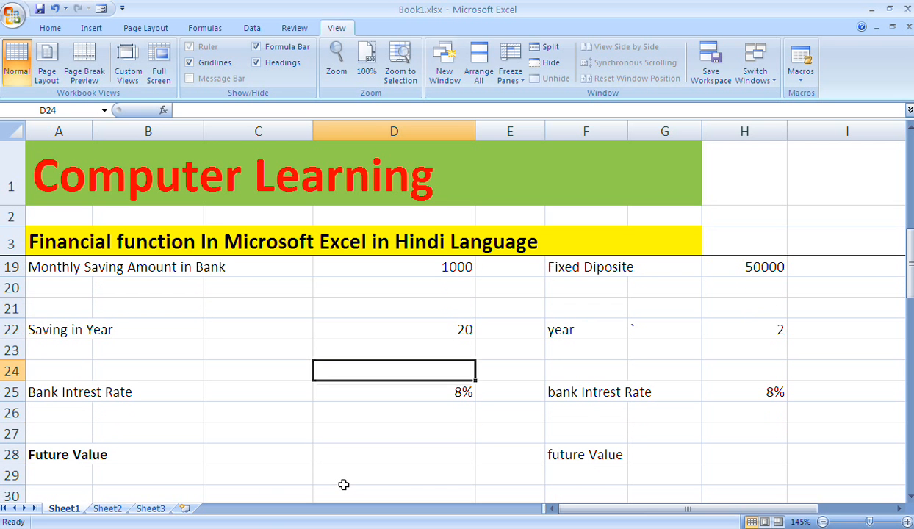
pyautogui.press('Up')
pyautogui.press('Up')
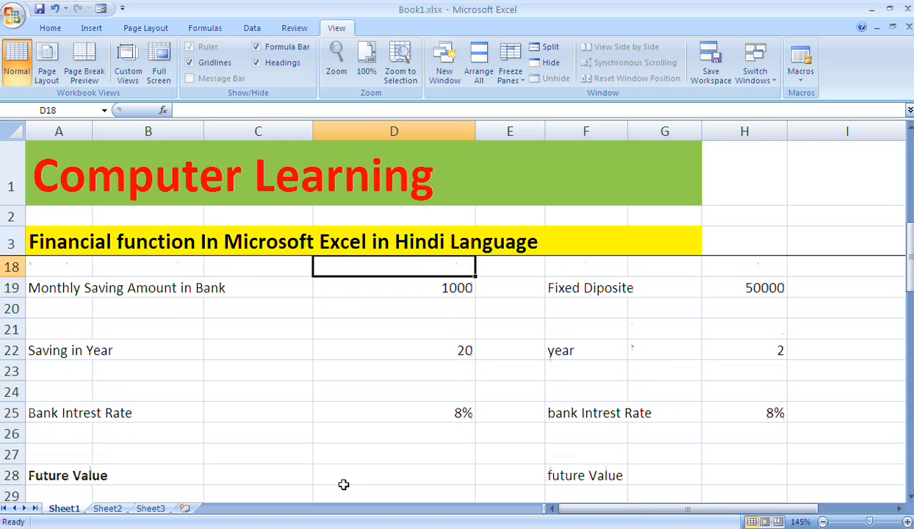
pyautogui.press('Down')
pyautogui.press('Down')
pyautogui.press('Down')
pyautogui.press('Down')
pyautogui.press('Down')
pyautogui.press('Down')
pyautogui.press('Down')
pyautogui.press('Down')
pyautogui.press('Down')
pyautogui.press('Down')
pyautogui.press('Down')
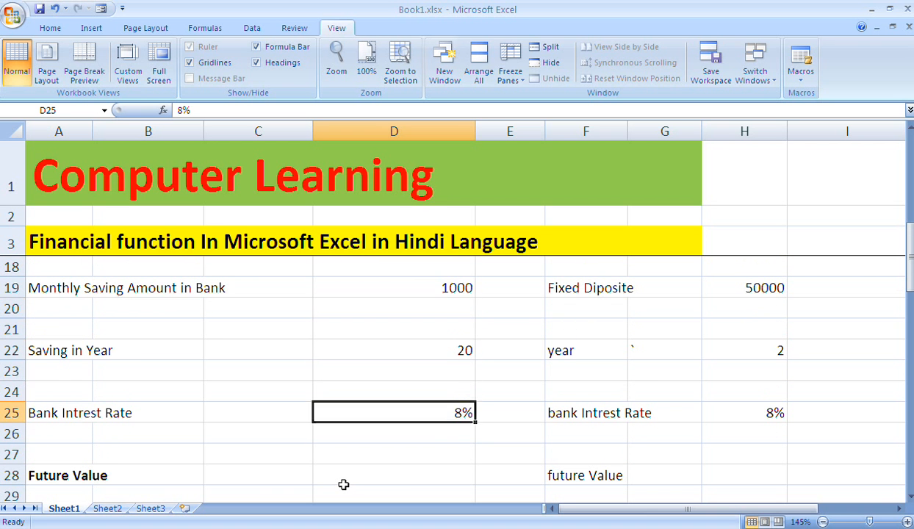
pyautogui.press('Up')
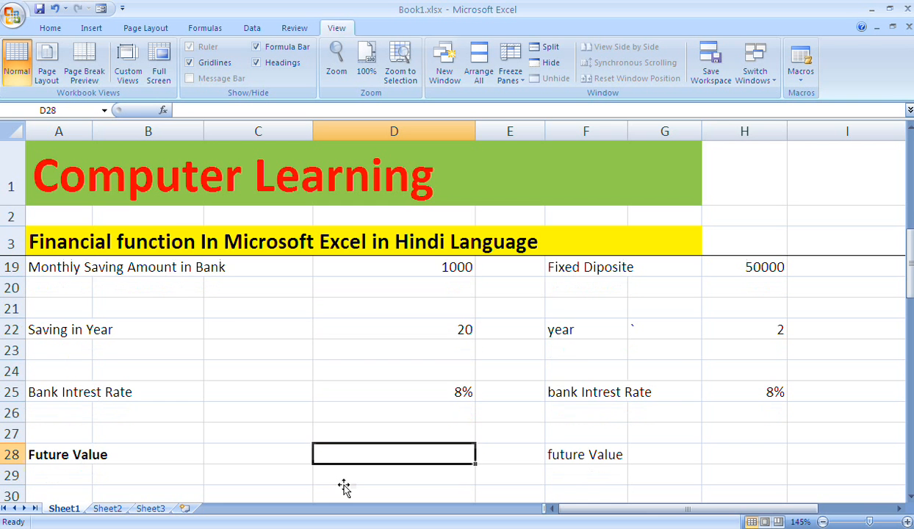
pyautogui.scroll(1, 286, 475)
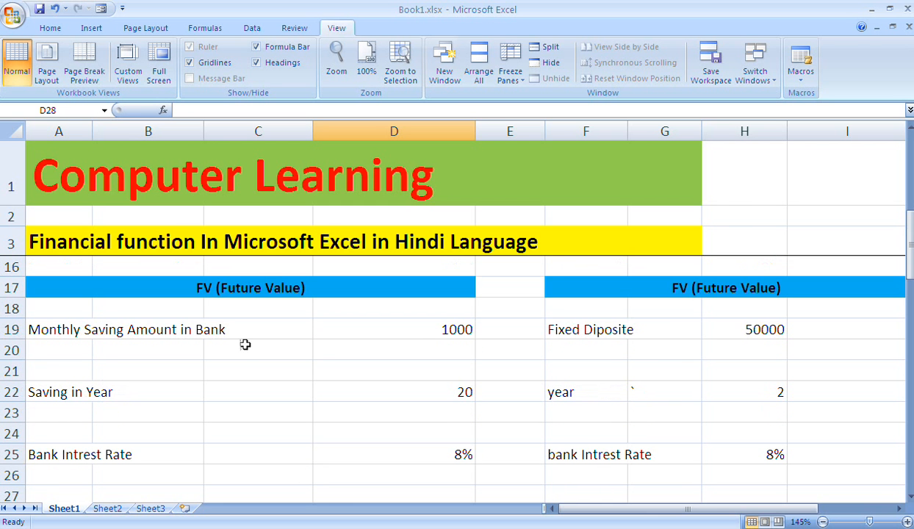
pyautogui.click(420, 343)
pyautogui.press('Up')
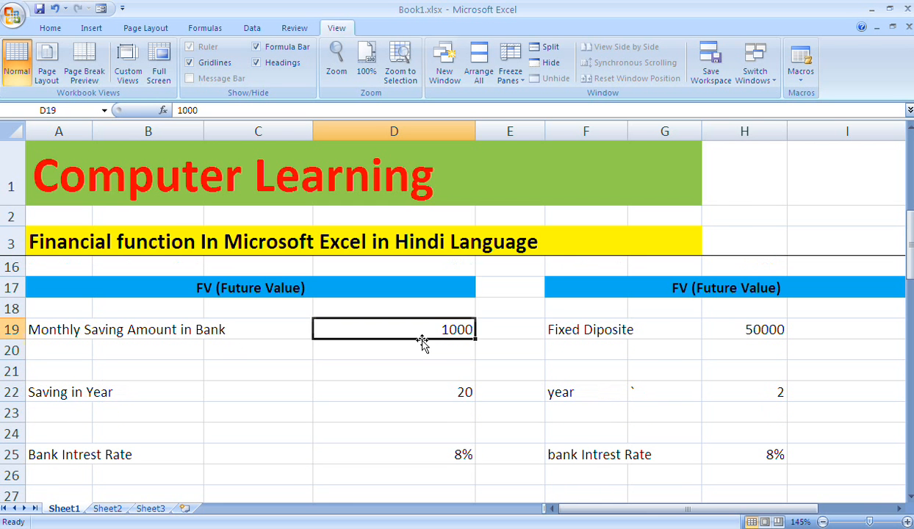
pyautogui.press('Down')
pyautogui.press('Down')
pyautogui.press('Down')
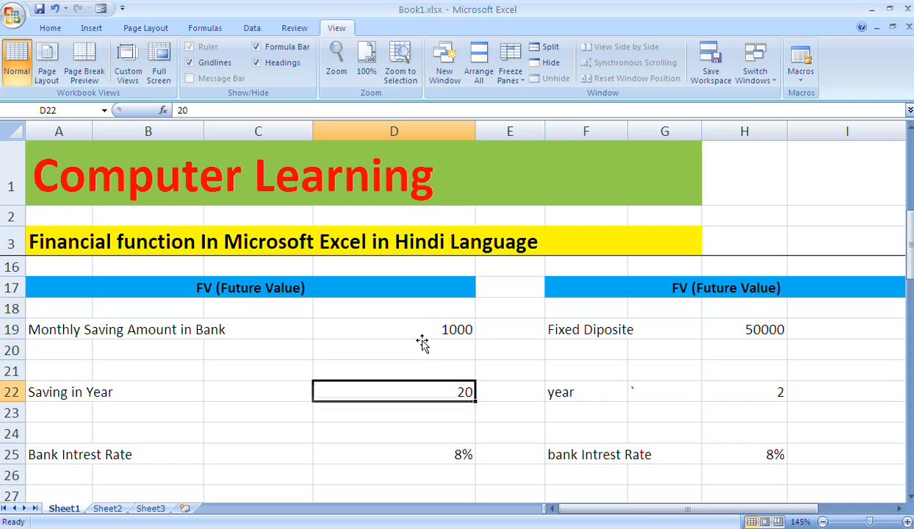
pyautogui.press('Down')
pyautogui.press('Down')
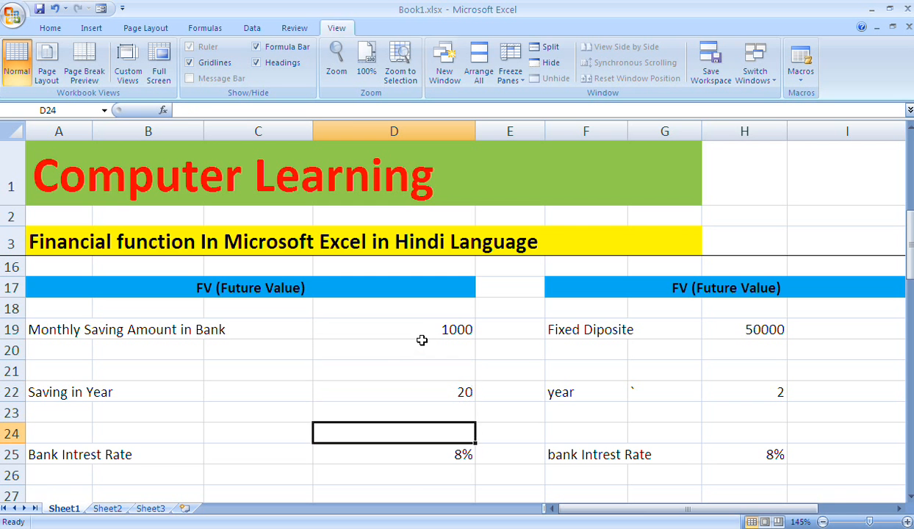
pyautogui.press('Down')
pyautogui.press('Down')
pyautogui.press('Down')
pyautogui.press('Down')
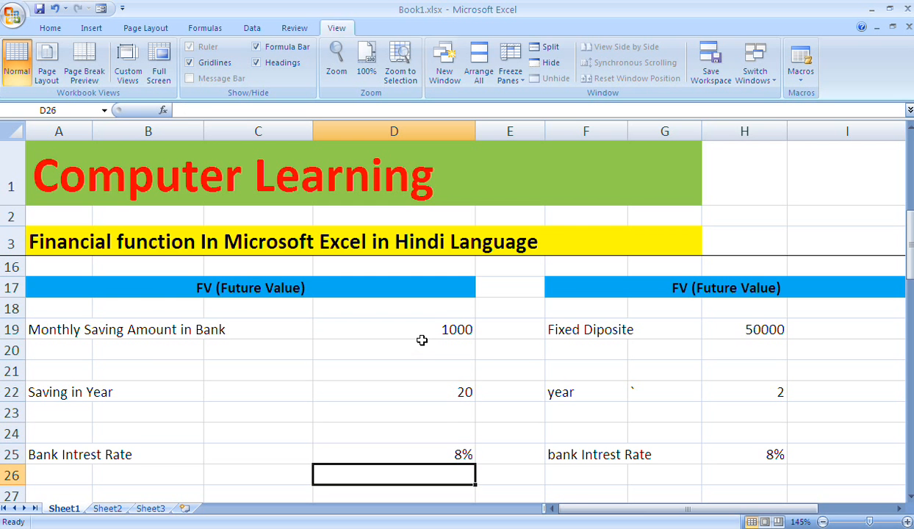
# - Enter the formula =FV(D25/12,D22*12,D19,0,0) in cell D28 to calculate the future value of the monthly bank saving
pyautogui.press('Down')
pyautogui.press('Up')
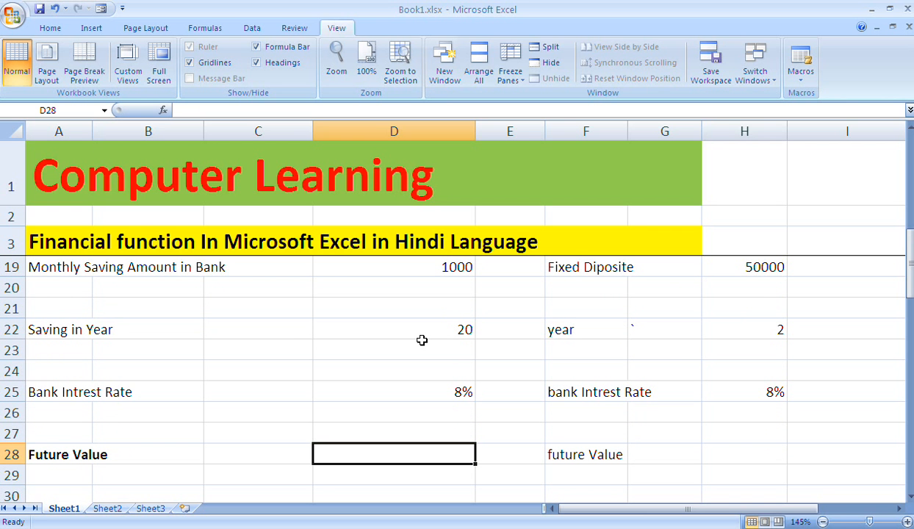
pyautogui.write('=')
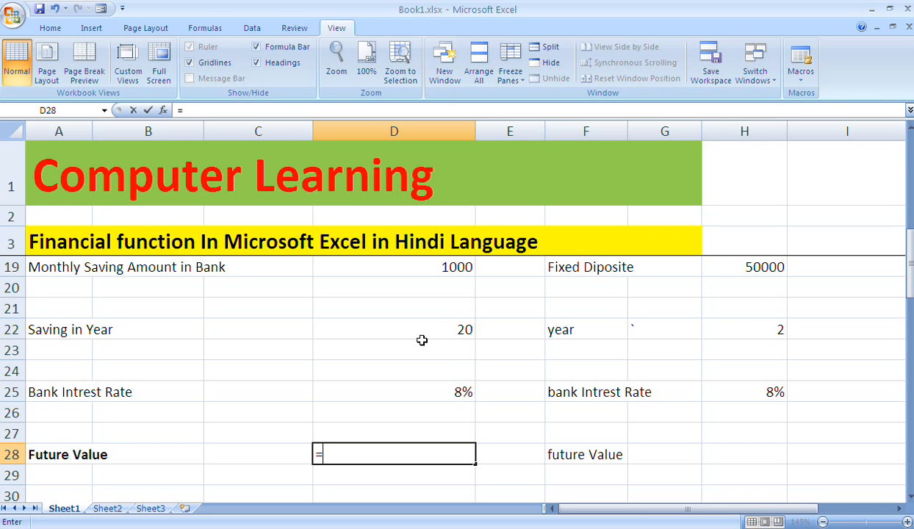
pyautogui.write('fv')
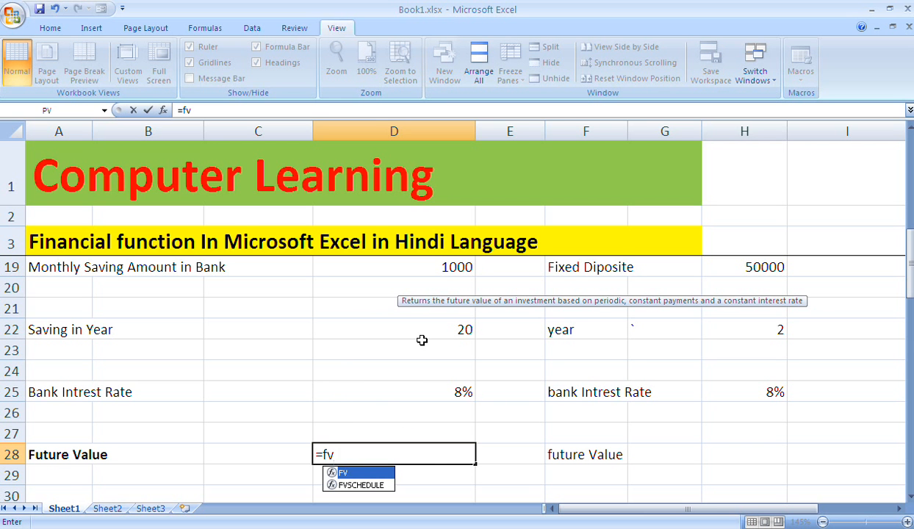
pyautogui.write('(')
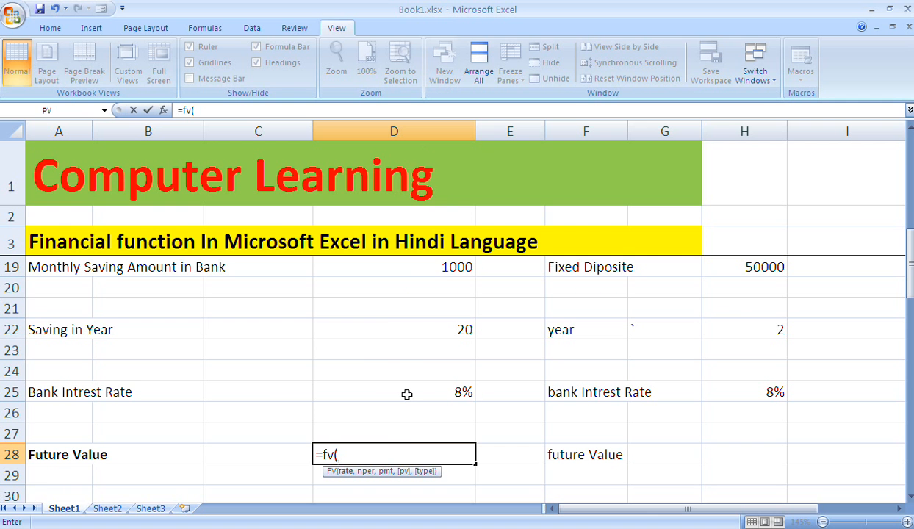
pyautogui.write('d25')
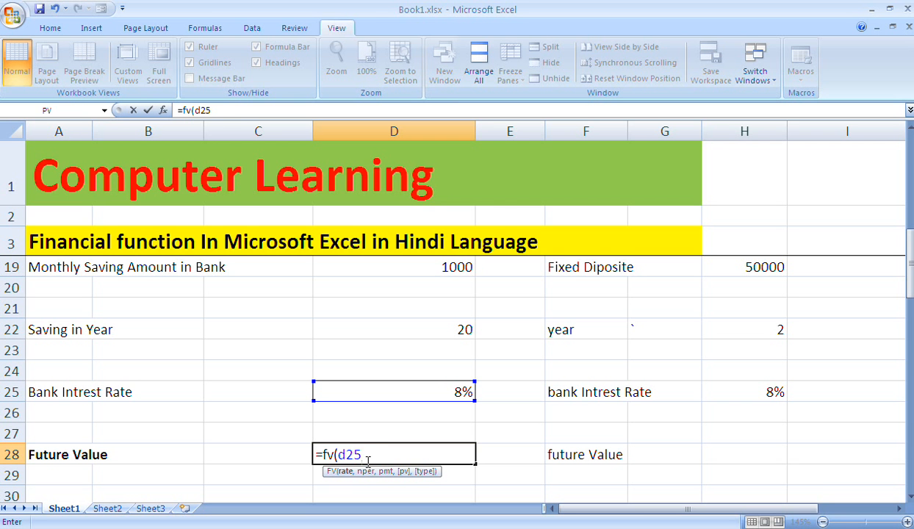
pyautogui.write('/12,')
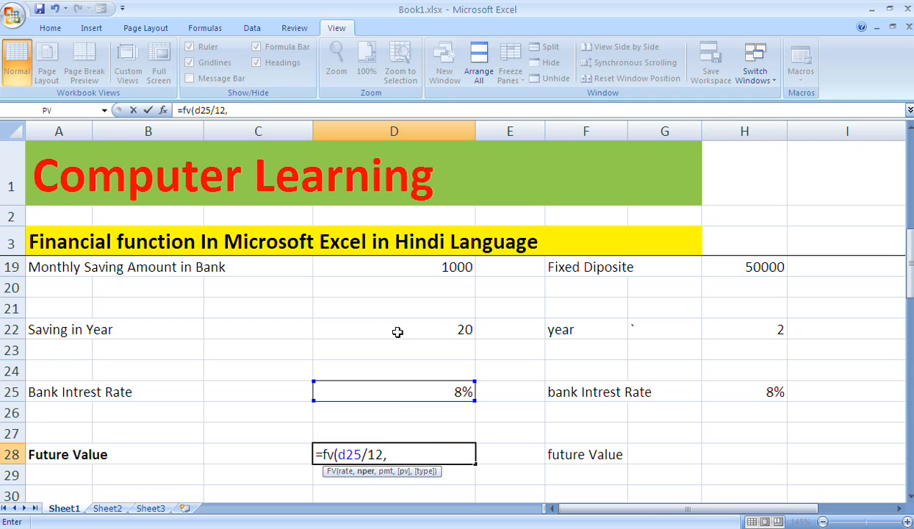
pyautogui.write('d22')
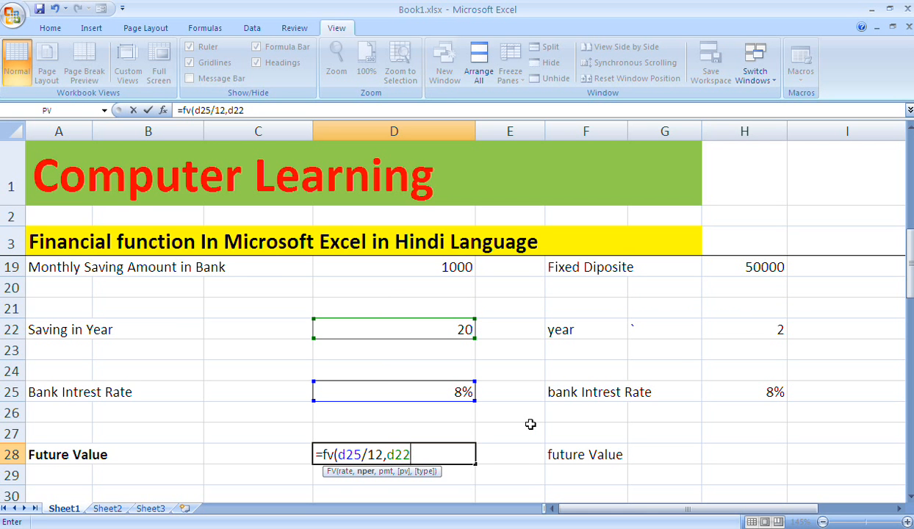
pyautogui.write('*12,')
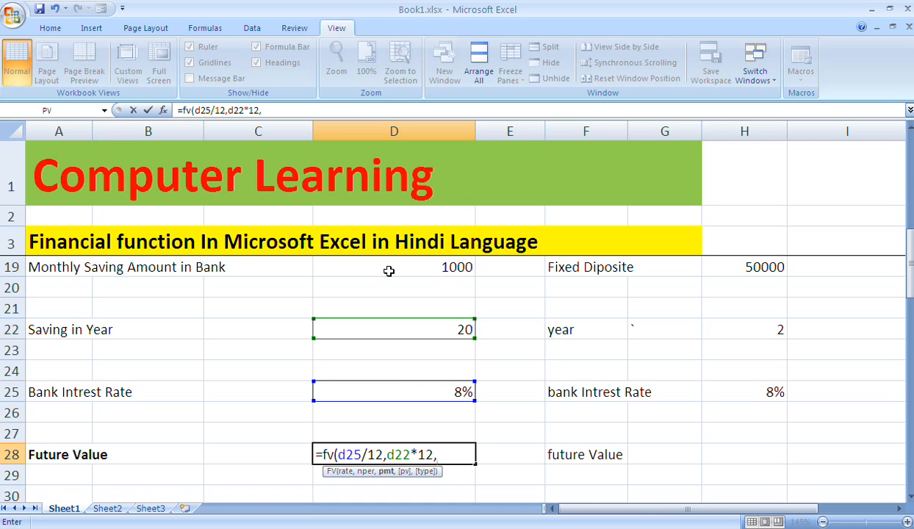
pyautogui.write('d')
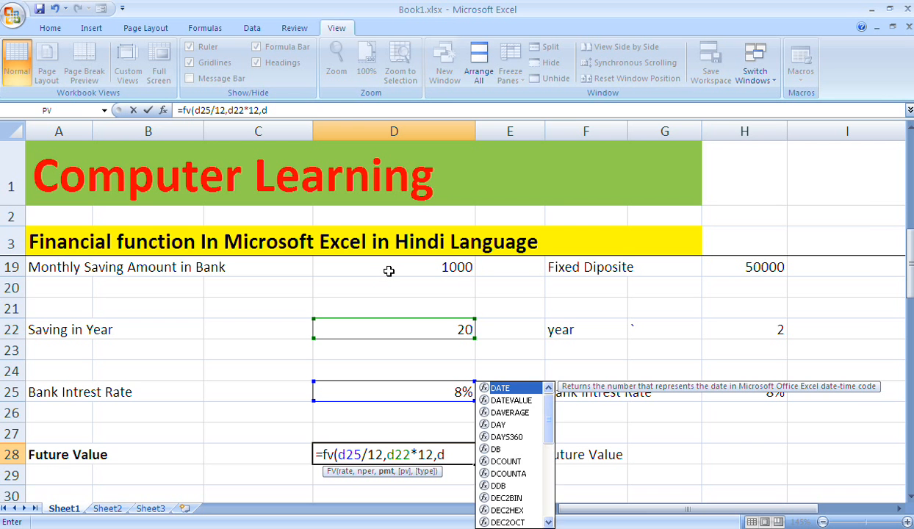
pyautogui.write('19')
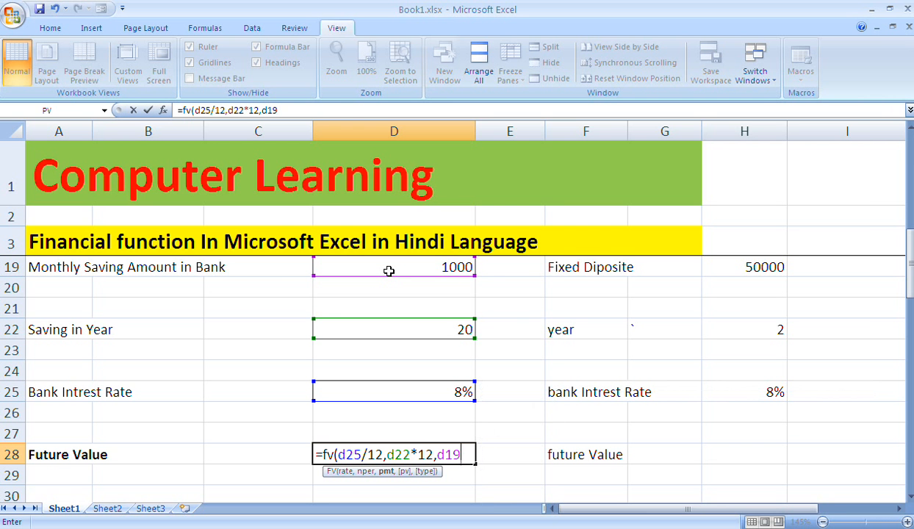
pyautogui.write(',0')
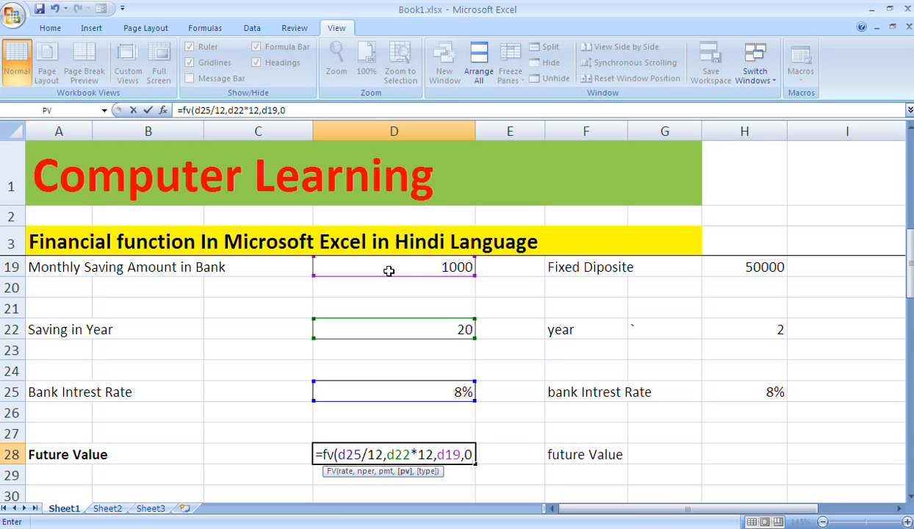
pyautogui.write(',0)')
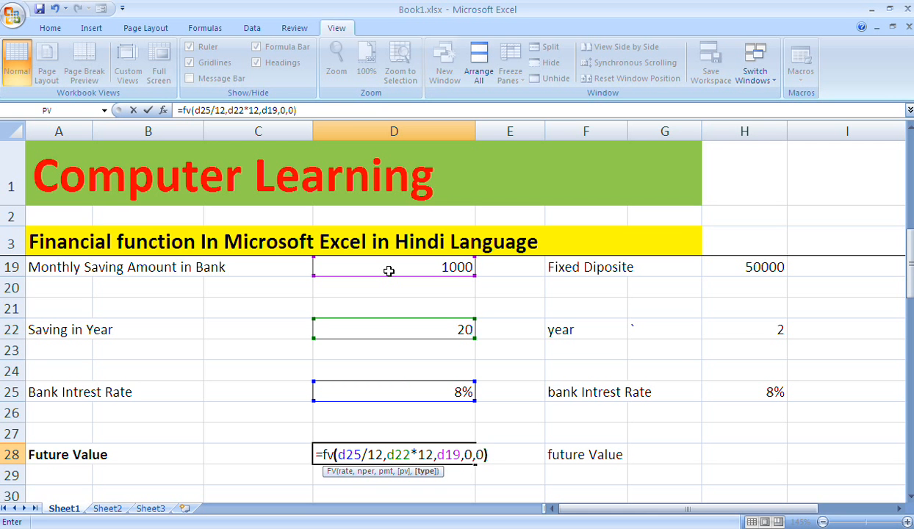
pyautogui.press('Return')
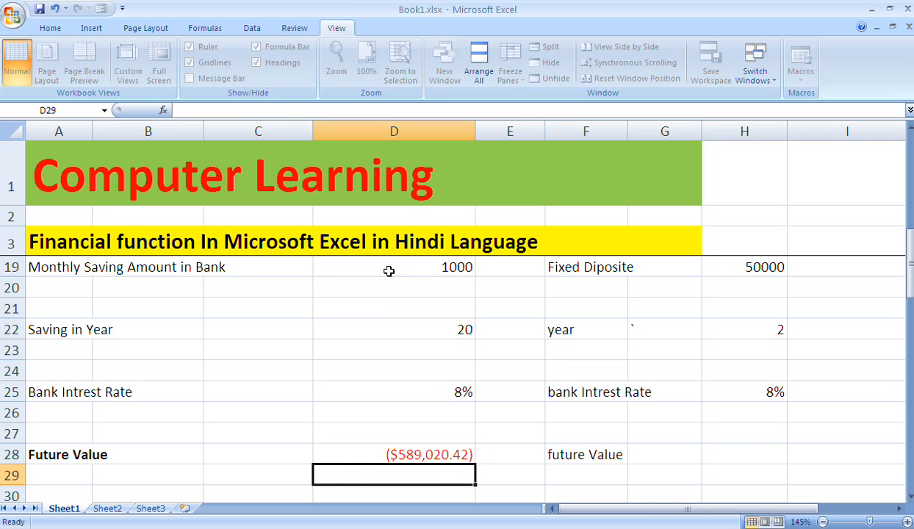
pyautogui.press('Up')
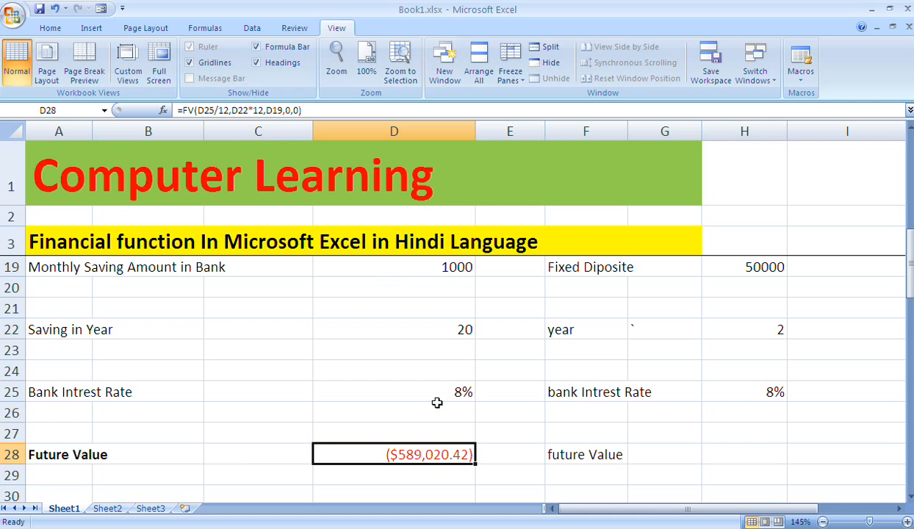
pyautogui.click(214, 367)
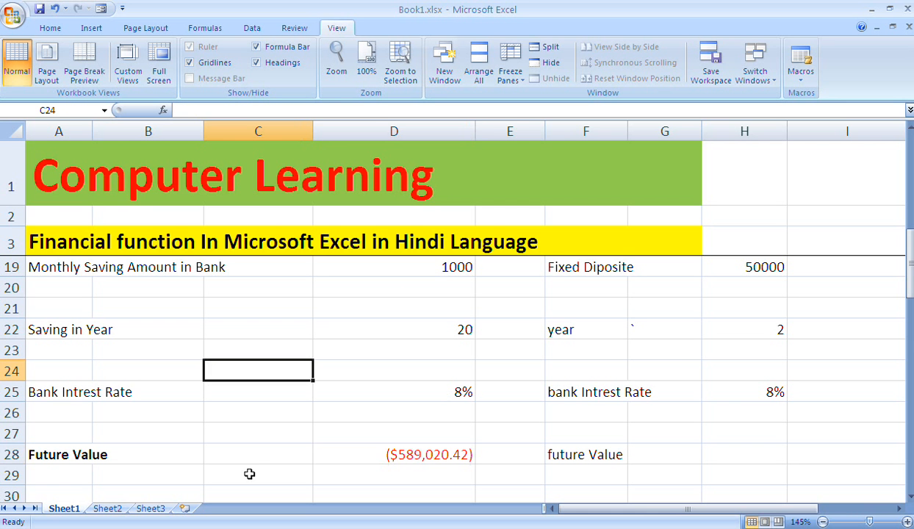
pyautogui.click(249, 457)
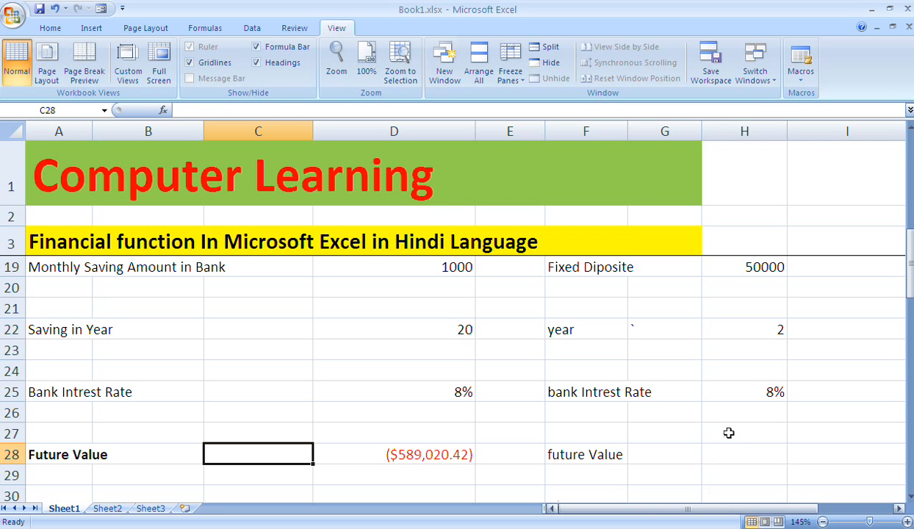
# - Enter the formula =FV(H25,H22,0,H19,0) in cell H28 to calculate the future value of the fixed deposit
pyautogui.click(749, 448)
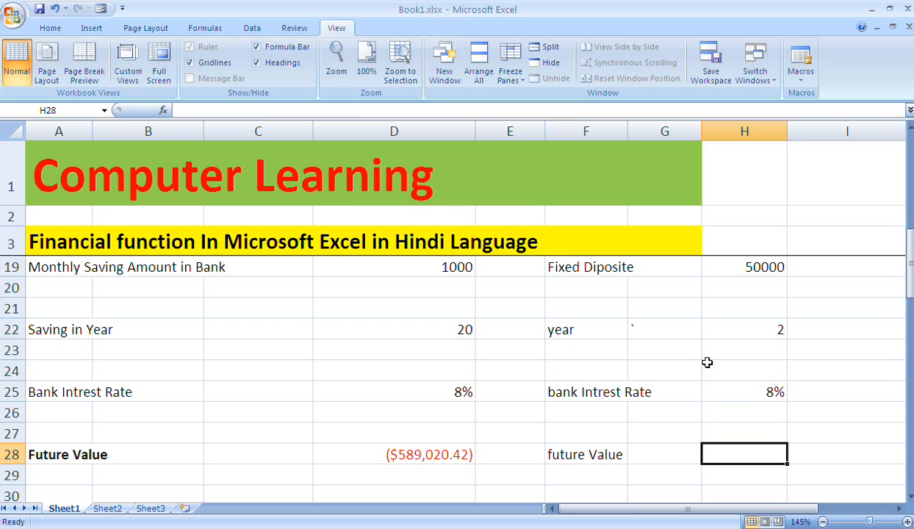
pyautogui.write('=fv')
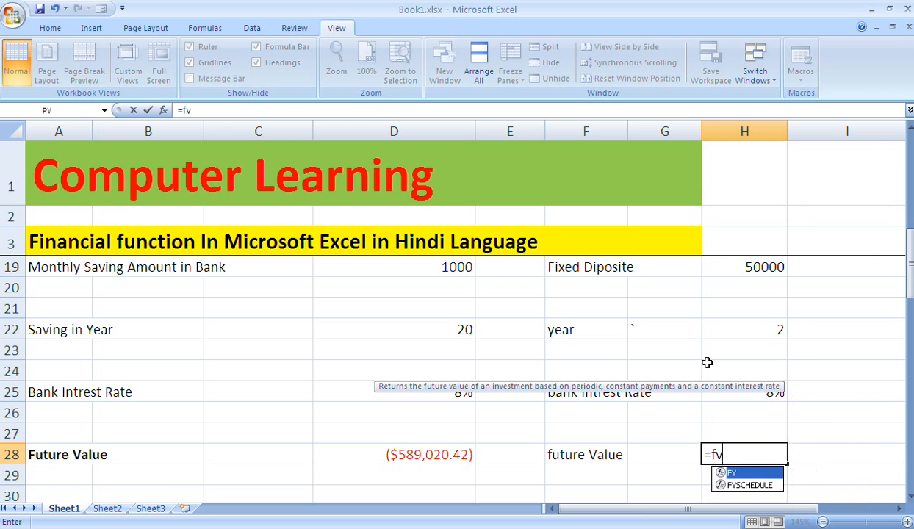
pyautogui.write('(')
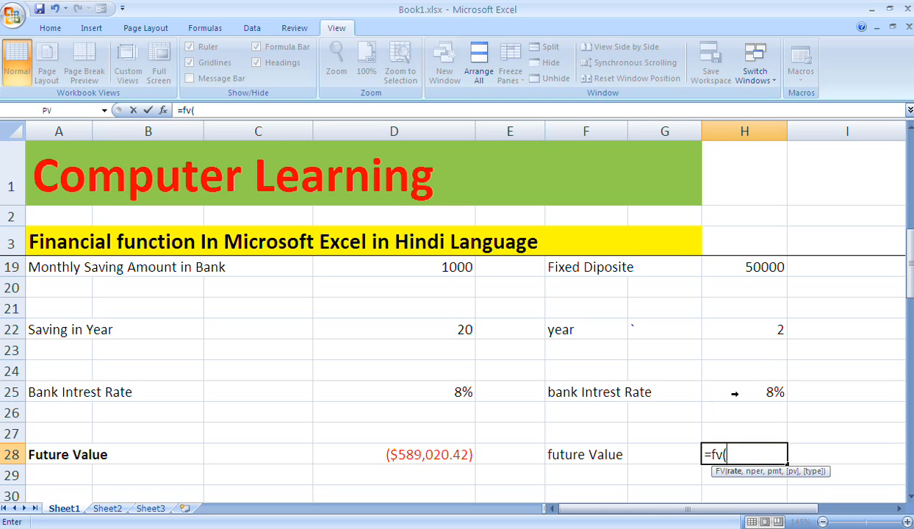
pyautogui.write('h25')
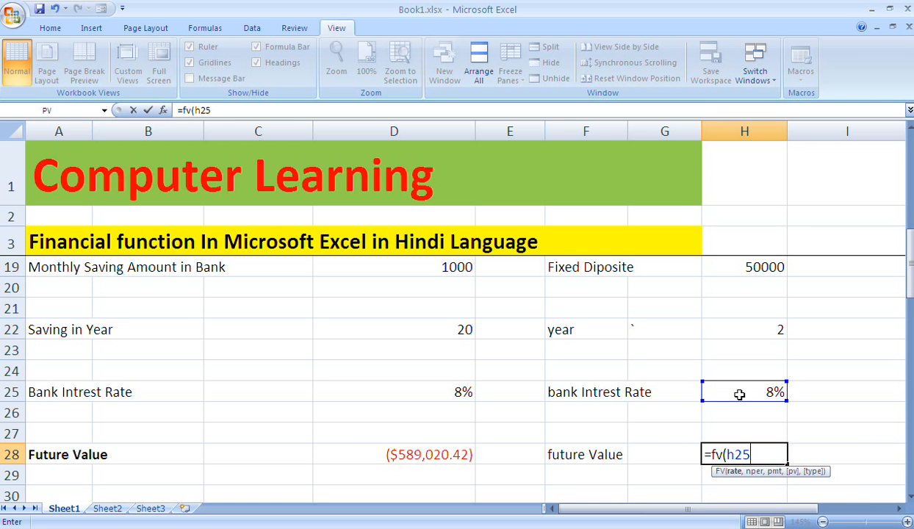
pyautogui.write(',')
pyautogui.write('h22')
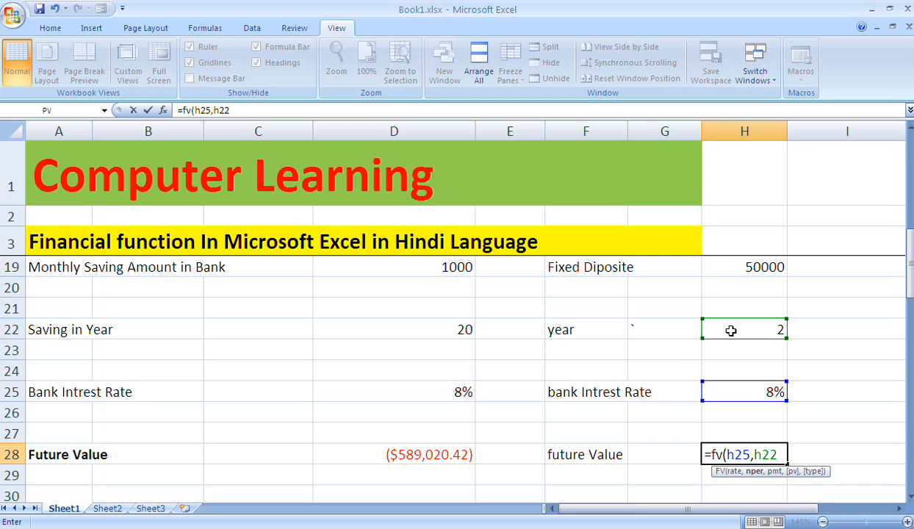
pyautogui.write(',')
pyautogui.write('0')
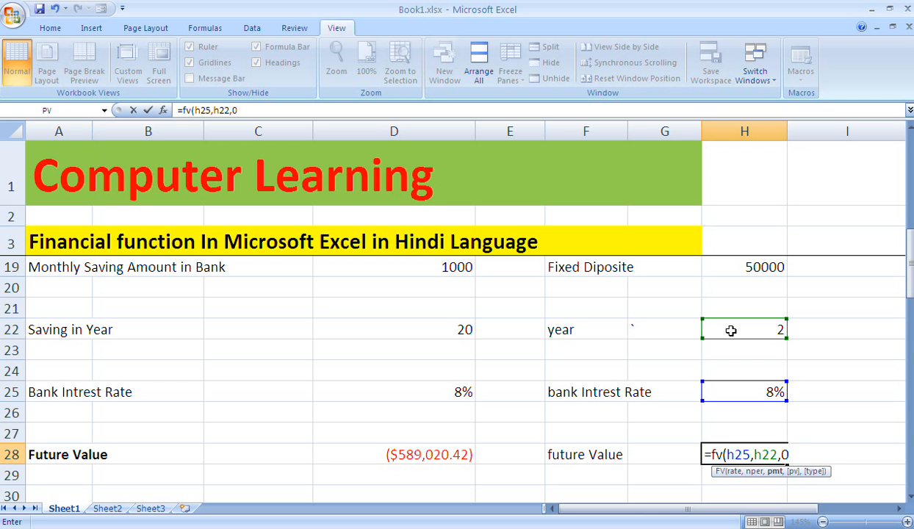
pyautogui.write(',')
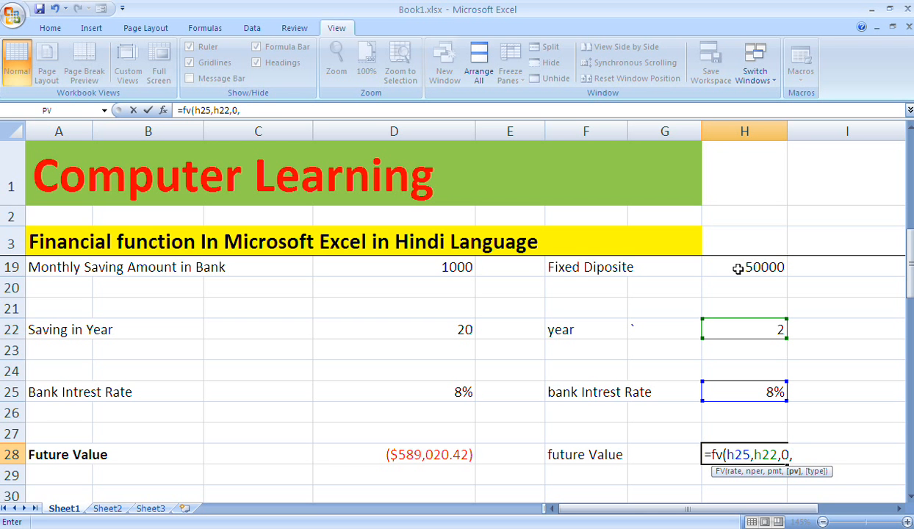
pyautogui.write('h')
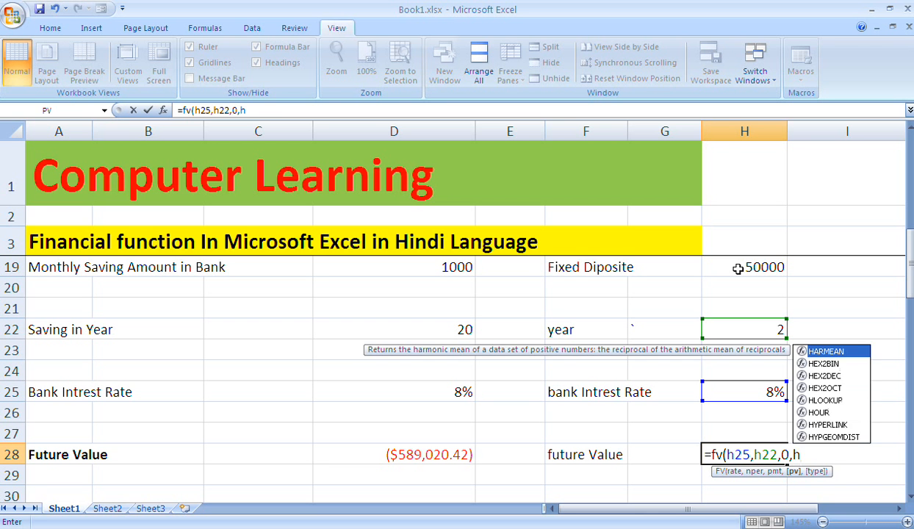
pyautogui.write('19')
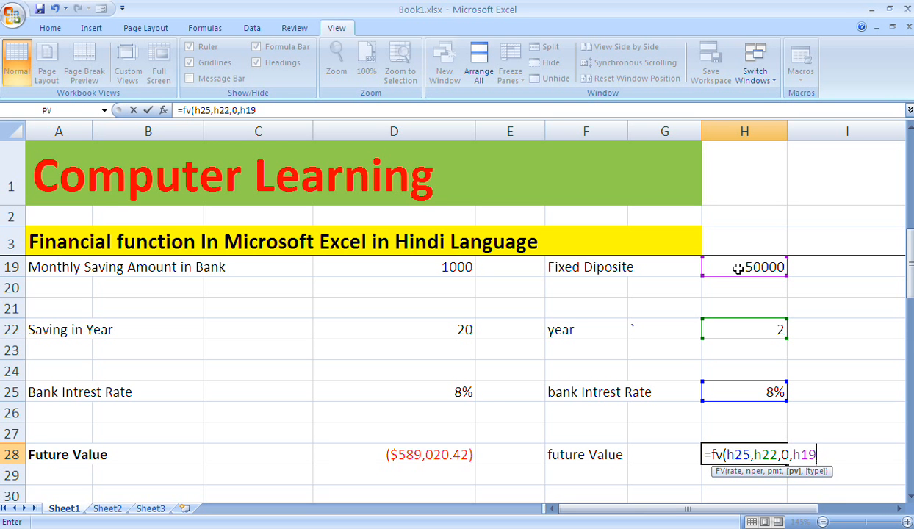
pyautogui.write(',0)')
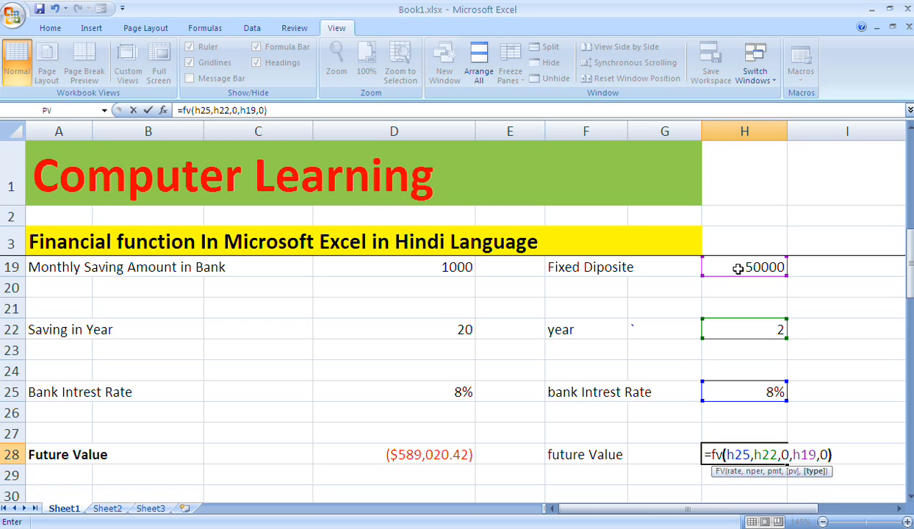
pyautogui.press('Return')
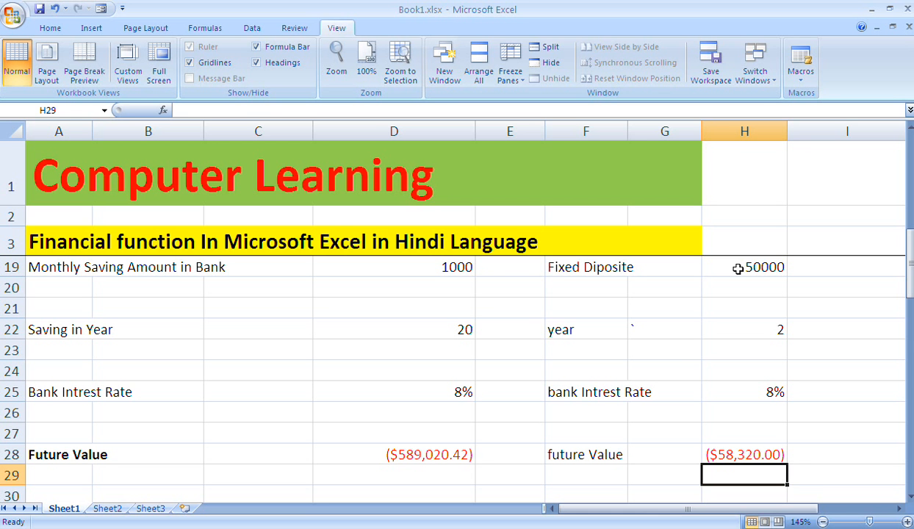
pyautogui.press('Left')
pyautogui.press('Left')
pyautogui.press('Left')
pyautogui.press('Left')
pyautogui.press('Left')
pyautogui.press('Left')
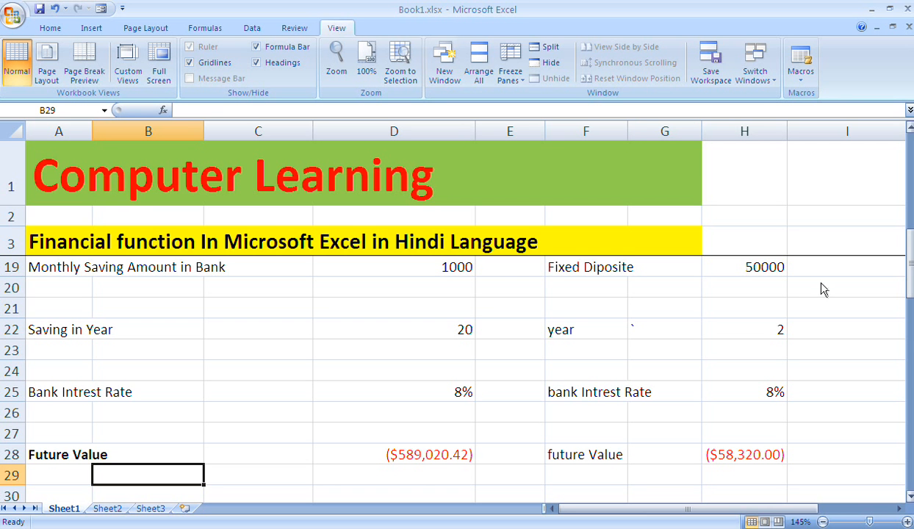
pyautogui.click(846, 458)
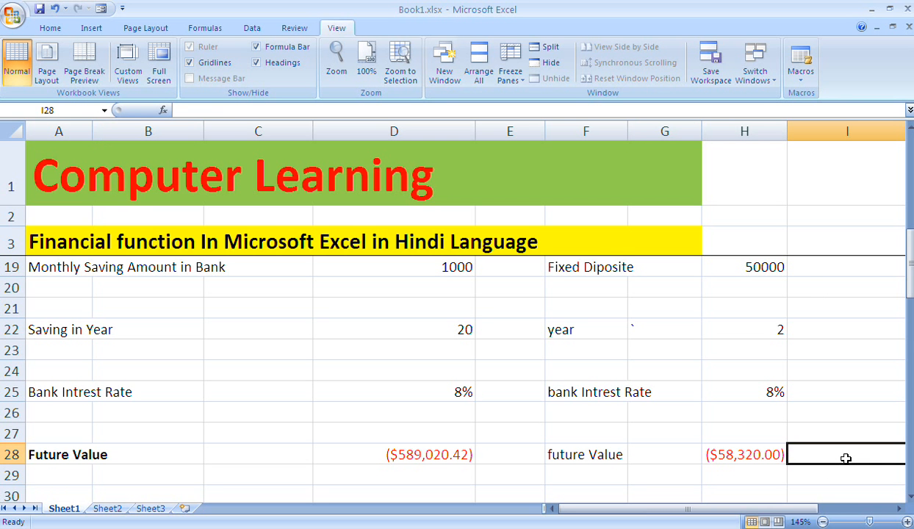
pyautogui.press('Left')
pyautogui.press('Left')
pyautogui.press('Left')
pyautogui.press('Left')
pyautogui.press('Left')
pyautogui.press('Left')
pyautogui.press('Left')
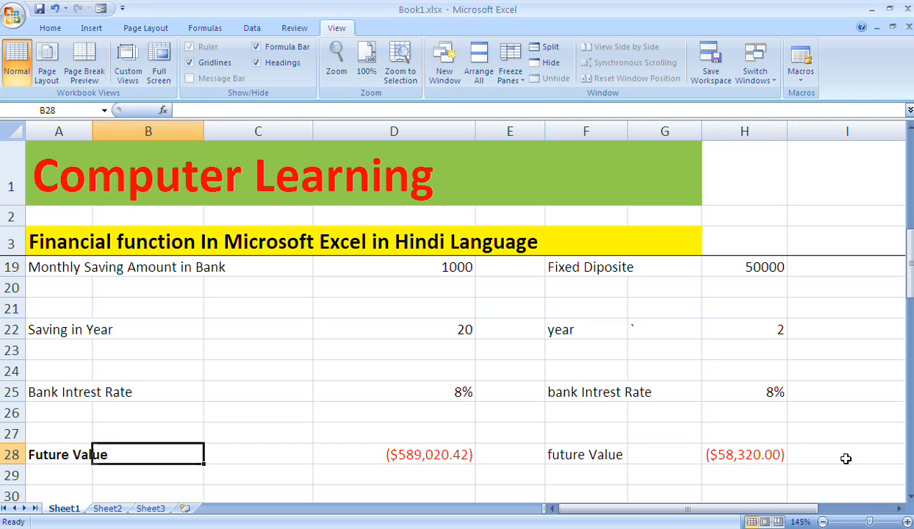
# - Examine the inputs of the PV (Present Value) section and the fixed deposit example beside it, from row 34 to row 45
pyautogui.press('Down')
pyautogui.press('Down')
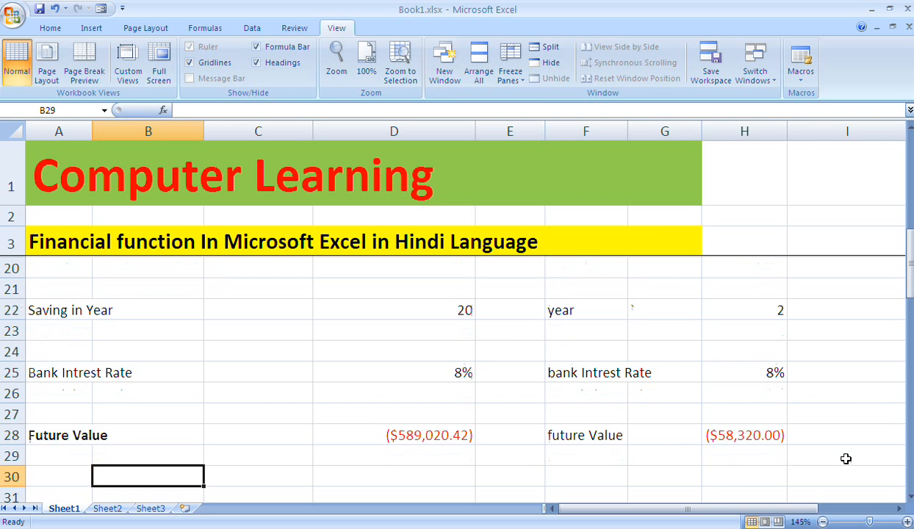
pyautogui.press('Down')
pyautogui.press('Down')
pyautogui.press('Down')
pyautogui.press('Down')
pyautogui.press('Down')
pyautogui.press('Down')
pyautogui.press('Down')
pyautogui.press('Down')
pyautogui.press('Down')
pyautogui.press('Down')
pyautogui.press('Down')
pyautogui.press('Down')
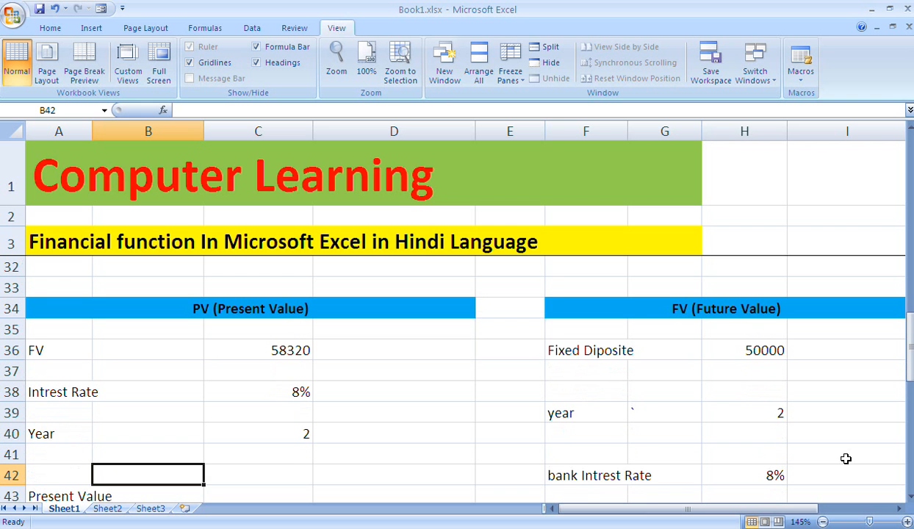
pyautogui.press('Down')
pyautogui.press('Right')
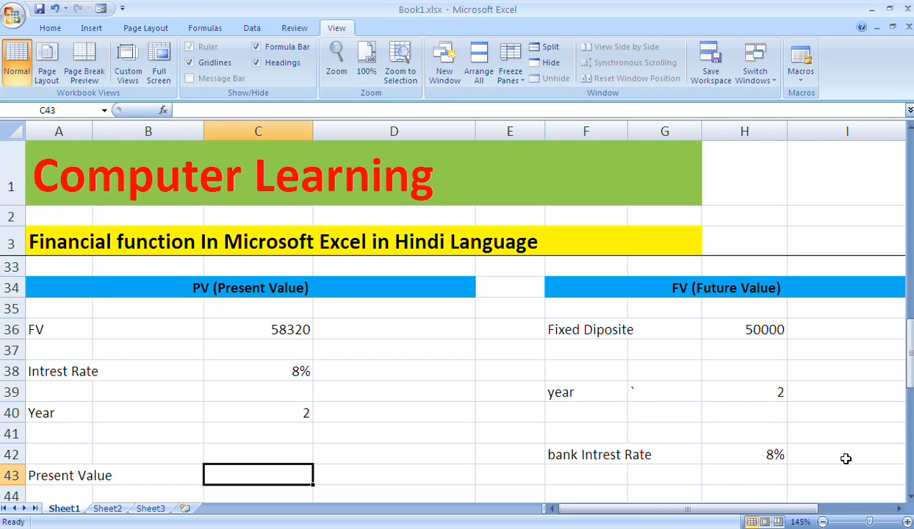
pyautogui.press('Down')
pyautogui.press('Down')
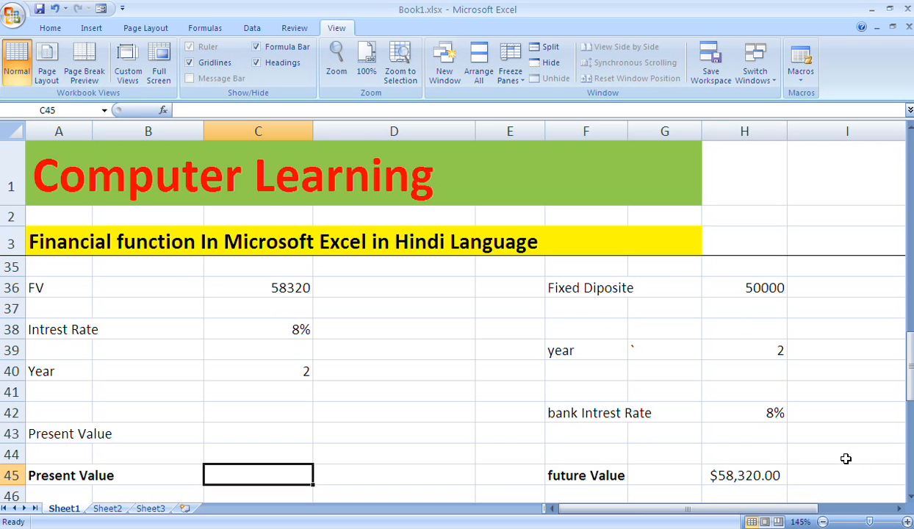
# - Review the deposit amount, years, bank interest rate and future value of the fixed deposit example in column H
pyautogui.click(659, 324)
pyautogui.click(632, 278)
pyautogui.click(714, 282)
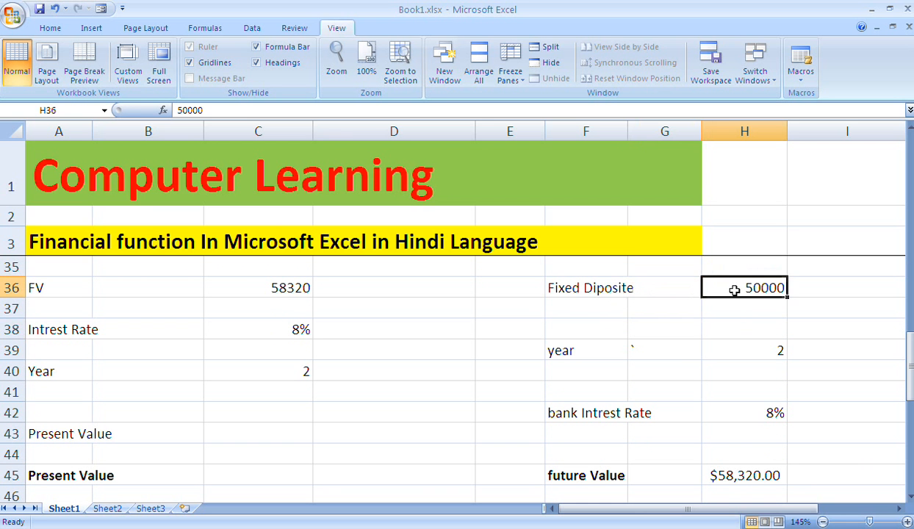
pyautogui.click(705, 346)
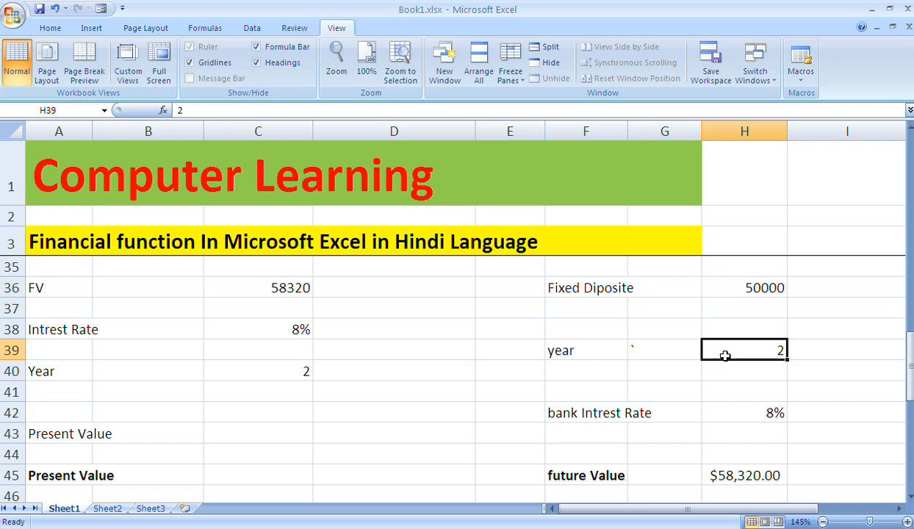
pyautogui.click(716, 414)
pyautogui.click(808, 475)
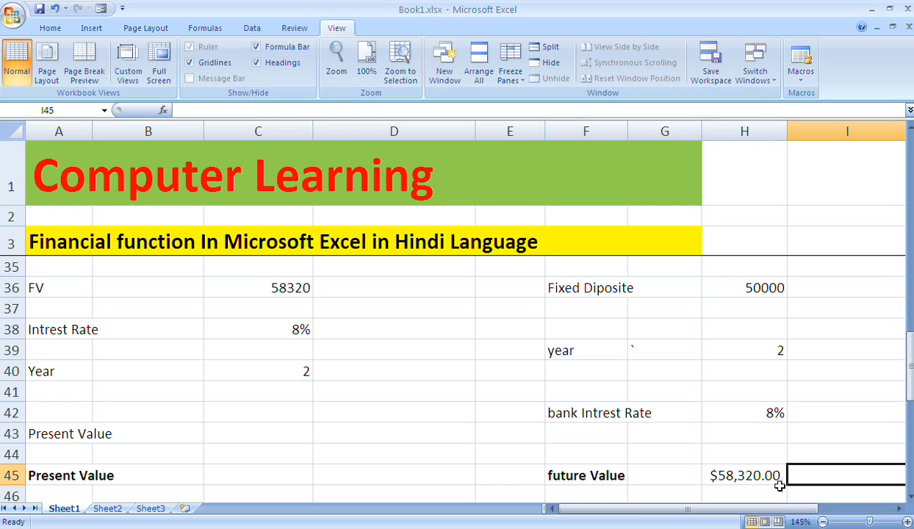
# - Enter the formula =PV(C38,C40,,C36,0) in cell C45 to calculate the present value
pyautogui.click(288, 476)
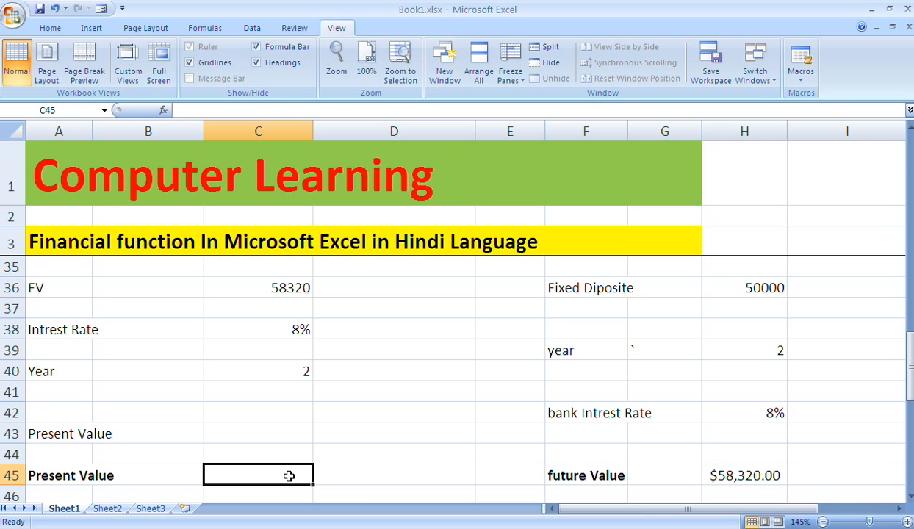
pyautogui.write('=')
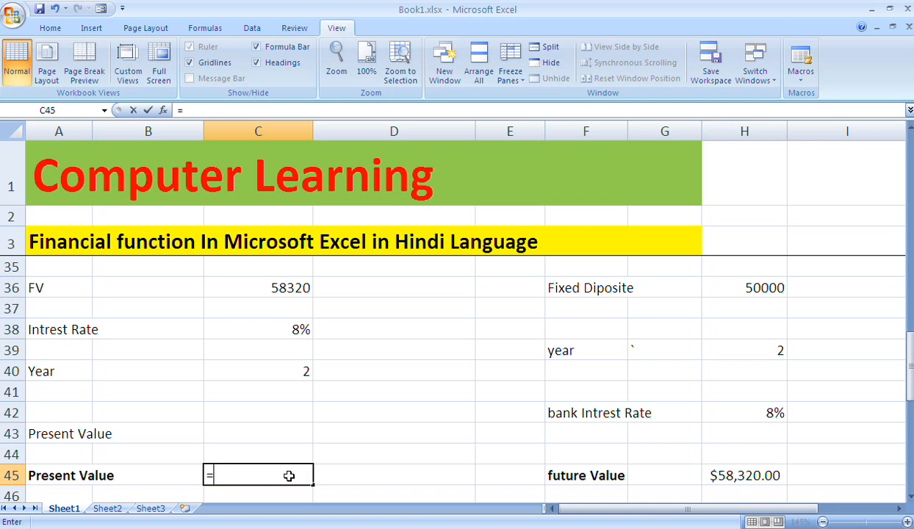
pyautogui.write('p')
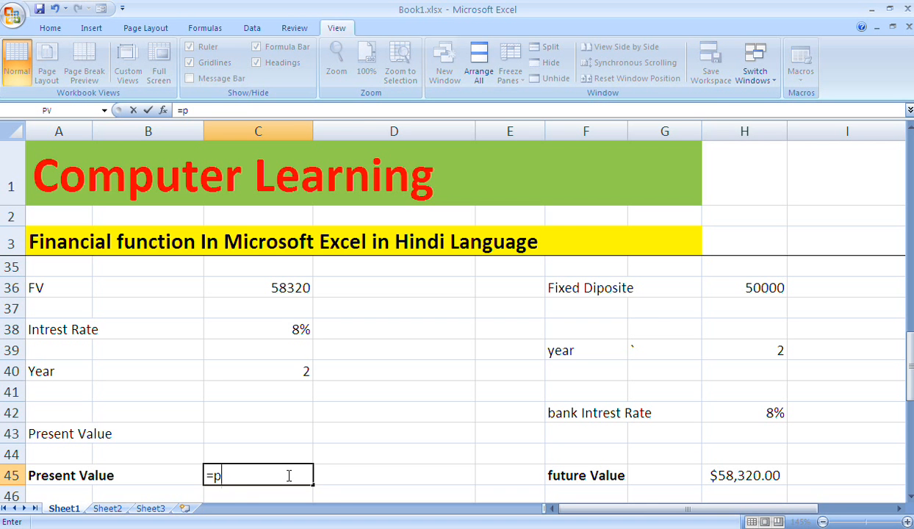
pyautogui.write('v(')
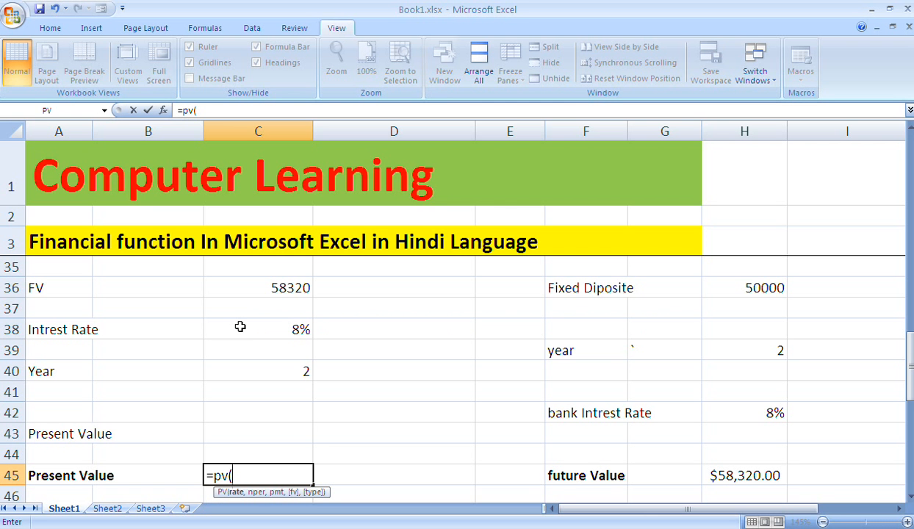
pyautogui.write('c38')
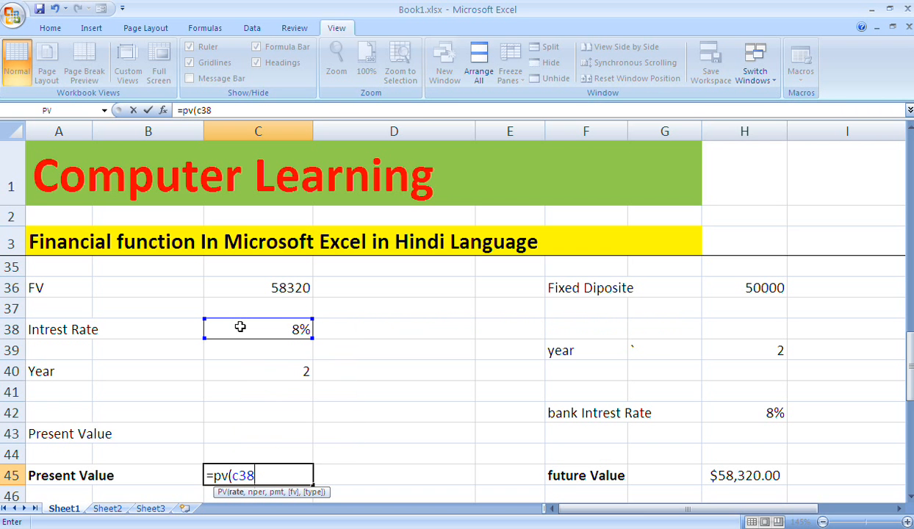
pyautogui.write(',')
pyautogui.write('c40')
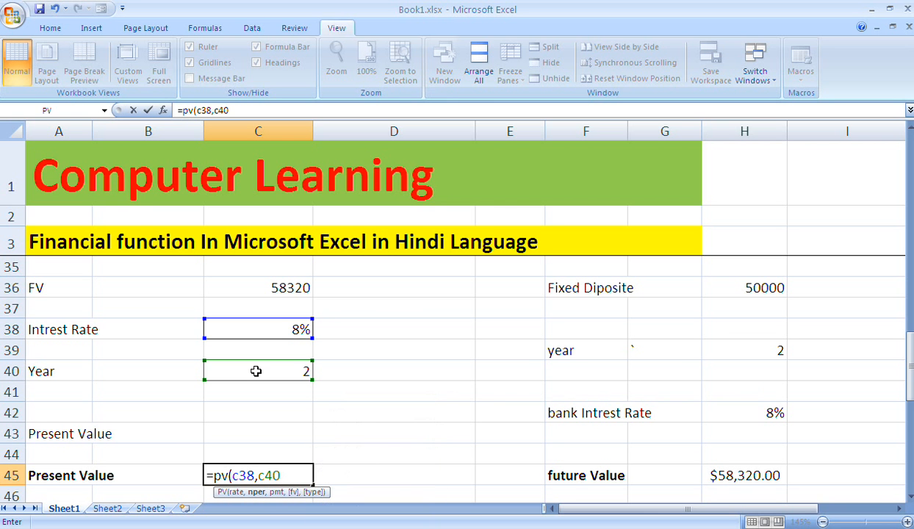
pyautogui.write(',,')
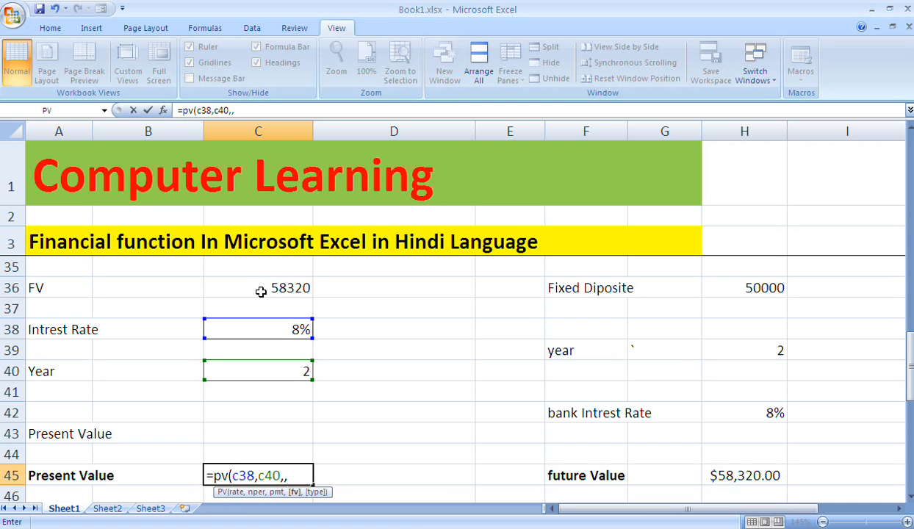
pyautogui.write('c36')
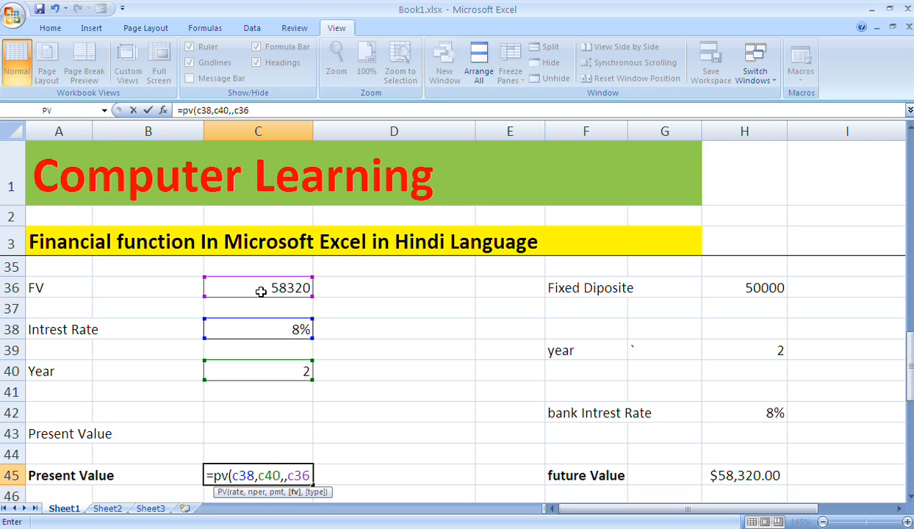
pyautogui.write(',0)')
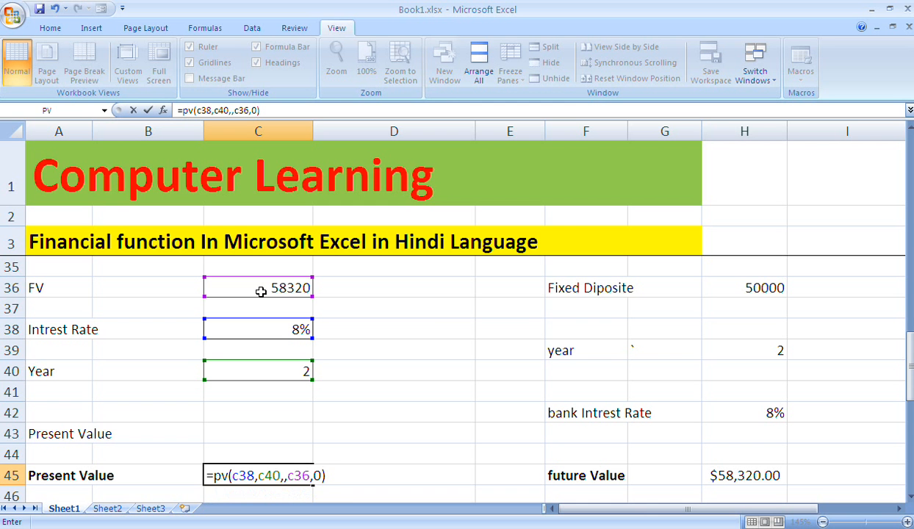
pyautogui.press('Return')
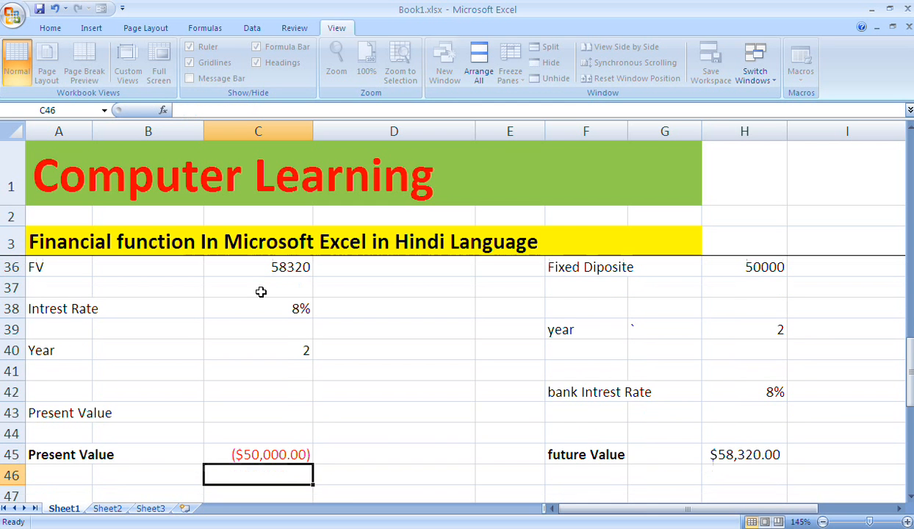
# - Review the present value formula in C45 and its year, interest rate and FV inputs in column C
pyautogui.press('Up')
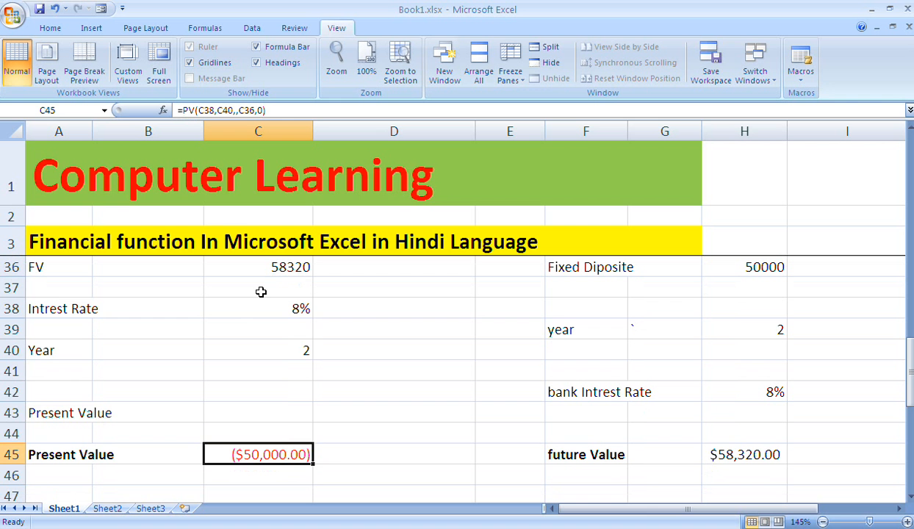
pyautogui.press('Up')
pyautogui.press('Up')
pyautogui.press('Up')
pyautogui.press('Up')
pyautogui.press('Up')
pyautogui.press('Up')
pyautogui.press('Up')
pyautogui.press('Up')
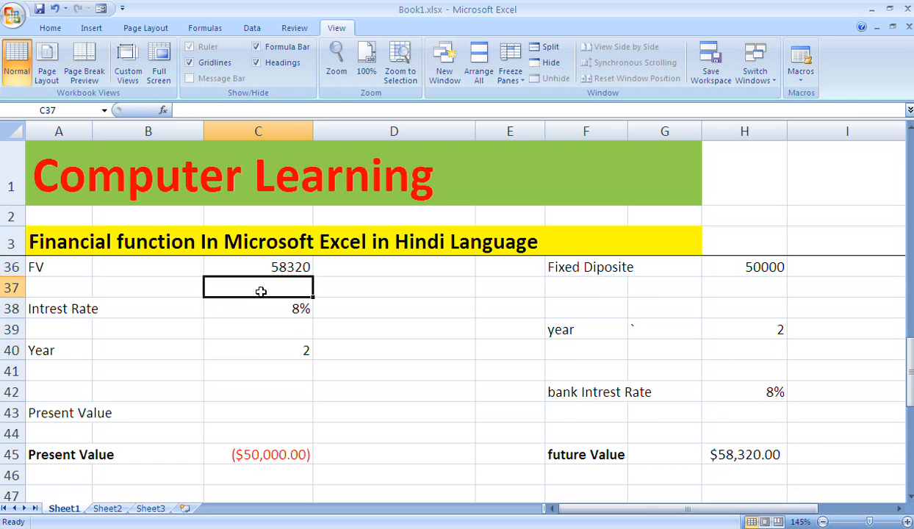
pyautogui.press('Up')
pyautogui.press('Up')
pyautogui.press('Down')
pyautogui.press('Down')
pyautogui.press('Down')
pyautogui.press('Down')
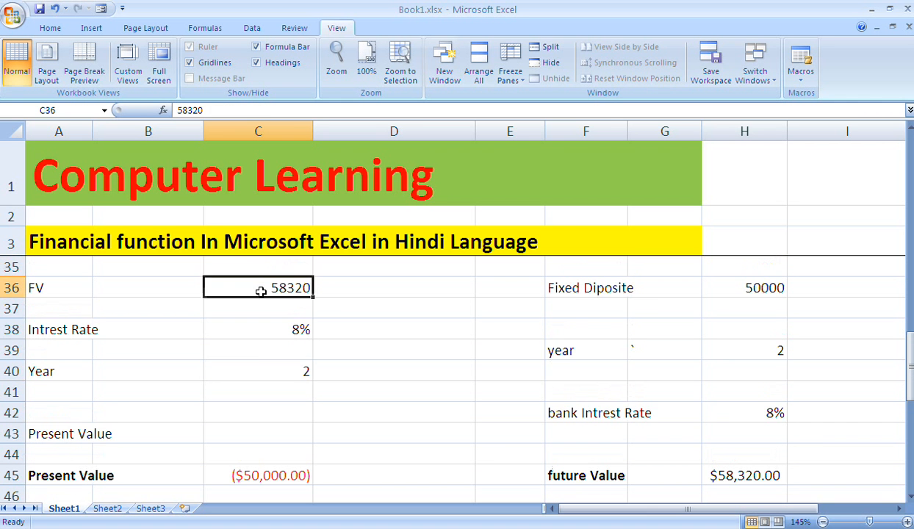
pyautogui.press('Right')
pyautogui.press('Right')
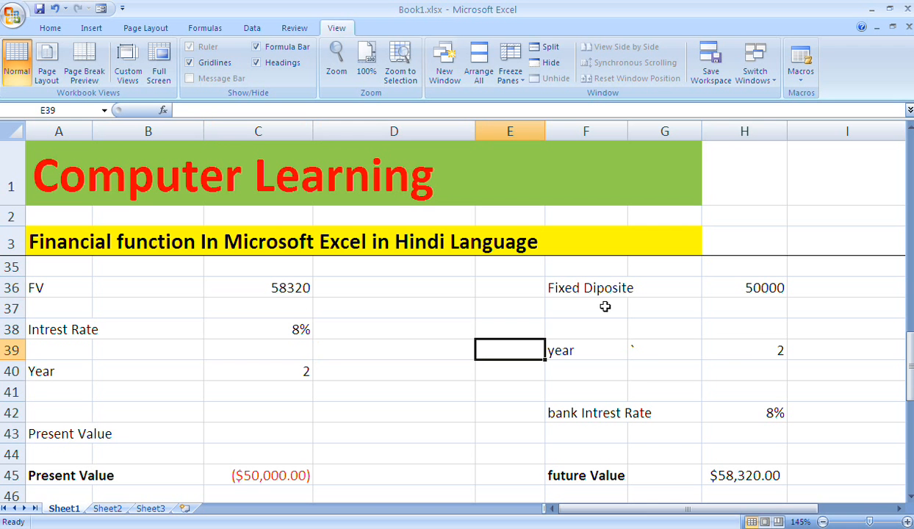
# - Compare the fixed deposit example in column H with the FV, interest rate, year and present value cells in column C
pyautogui.click(777, 288)
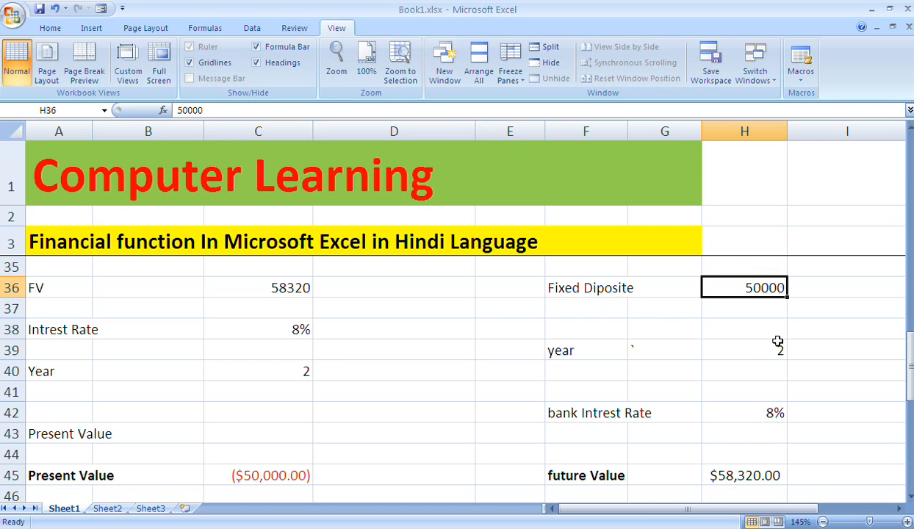
pyautogui.click(753, 350)
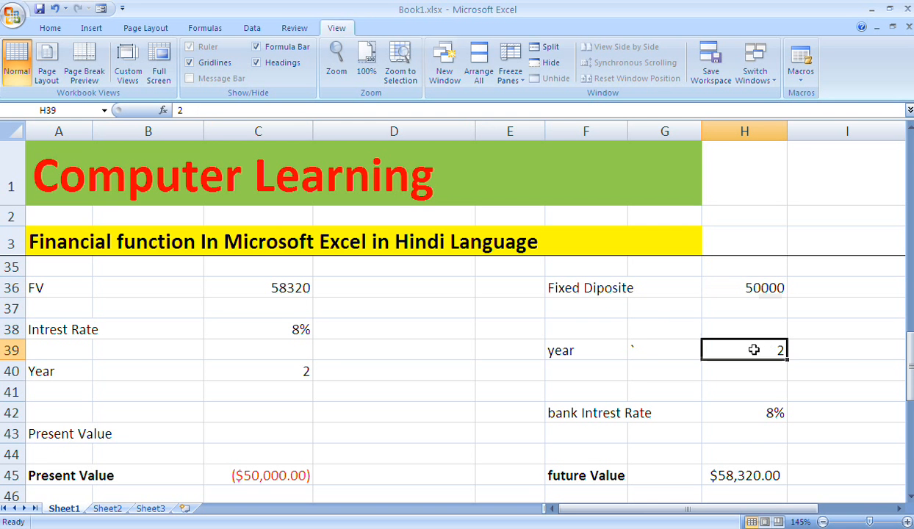
pyautogui.click(733, 410)
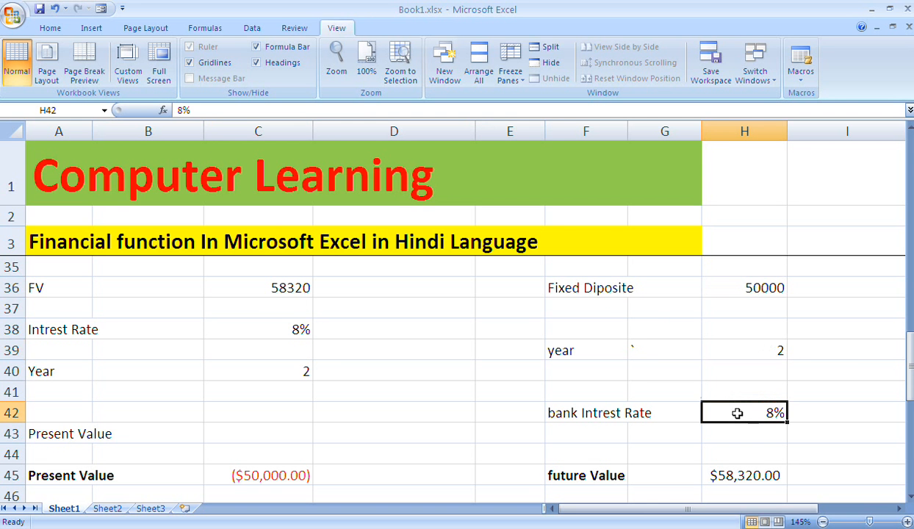
pyautogui.click(814, 474)
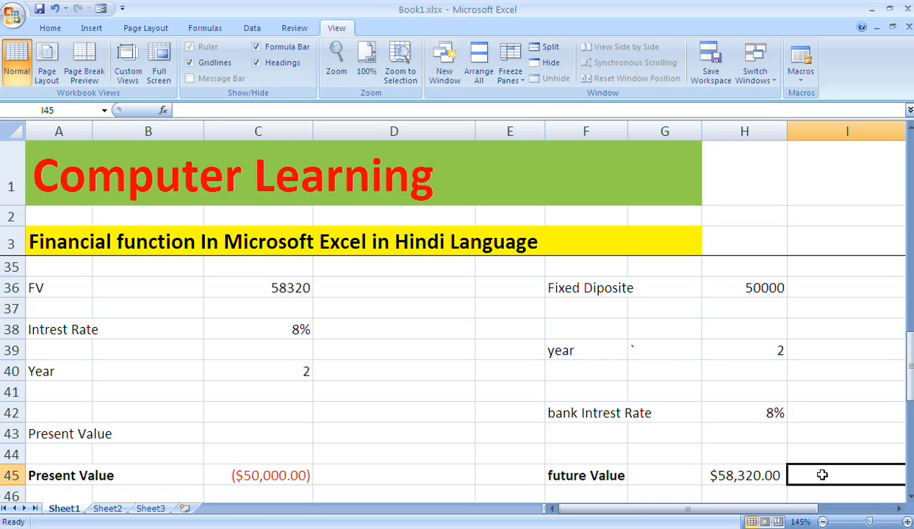
pyautogui.moveTo(331, 289); pyautogui.dragTo(332, 309)
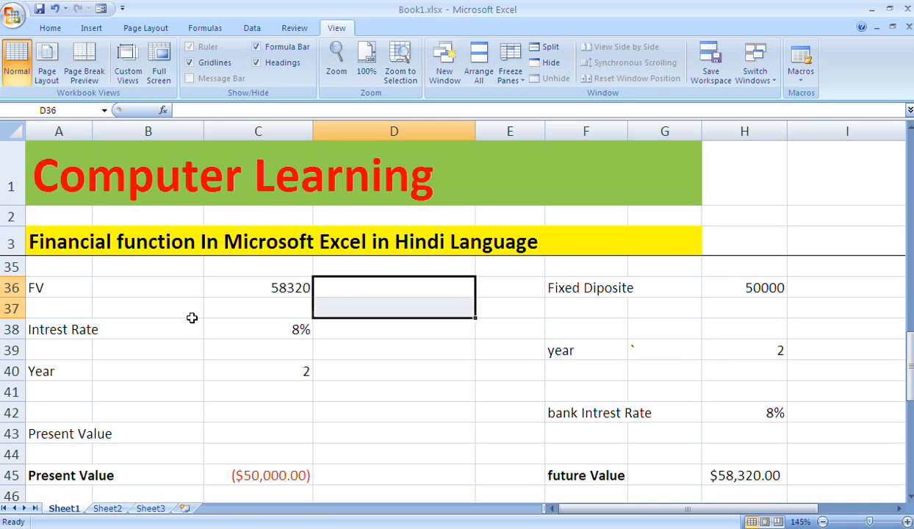
pyautogui.click(207, 283)
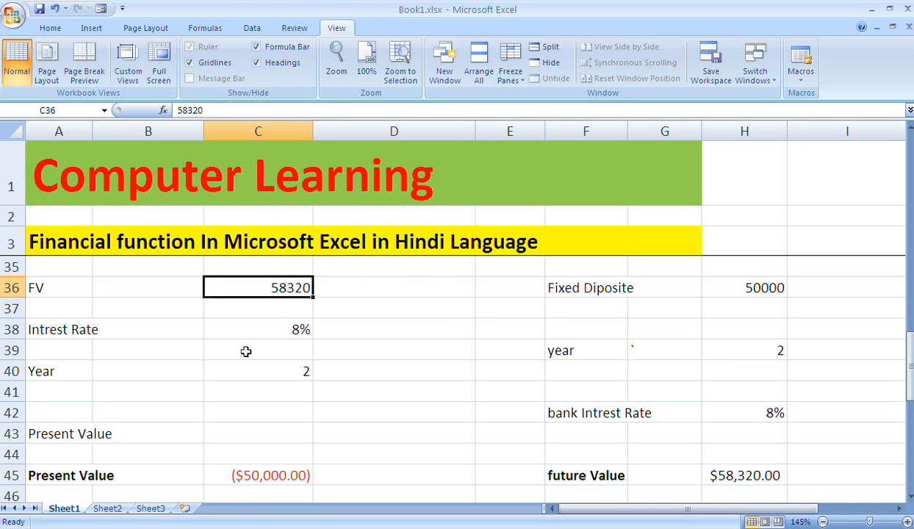
pyautogui.click(245, 327)
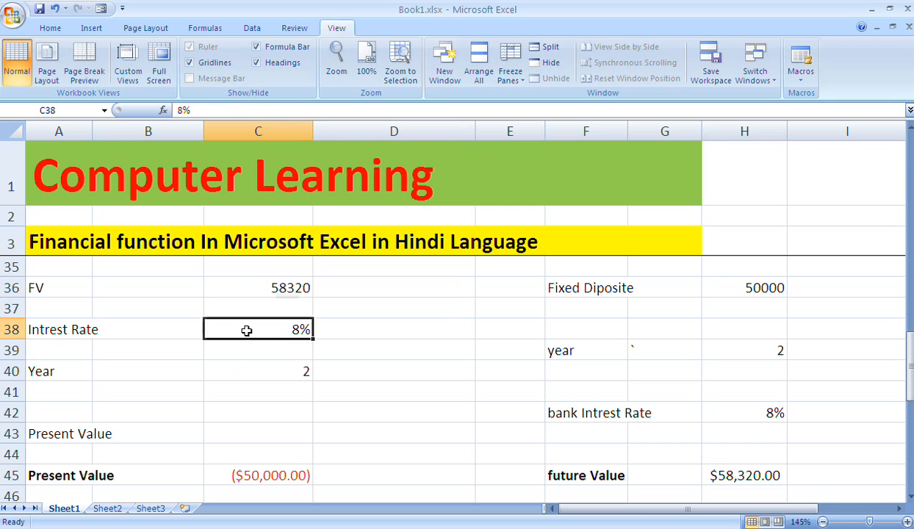
pyautogui.click(250, 372)
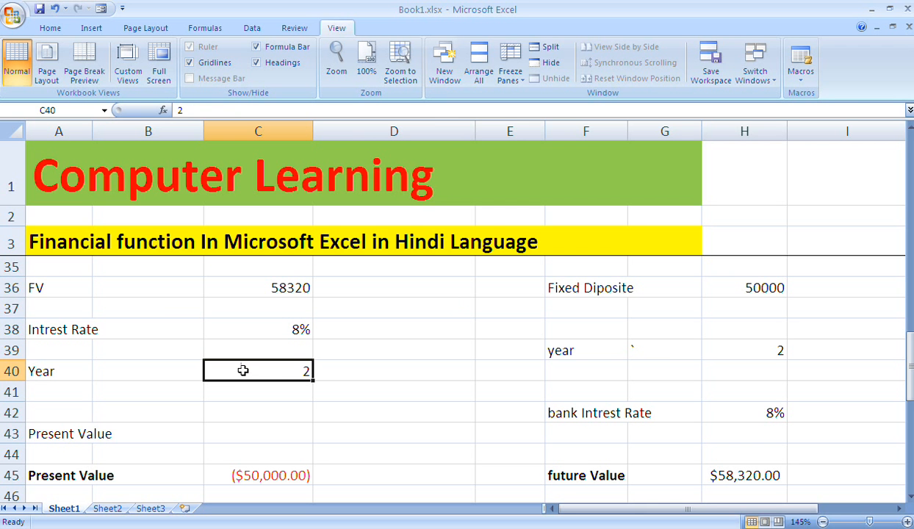
pyautogui.click(358, 476)
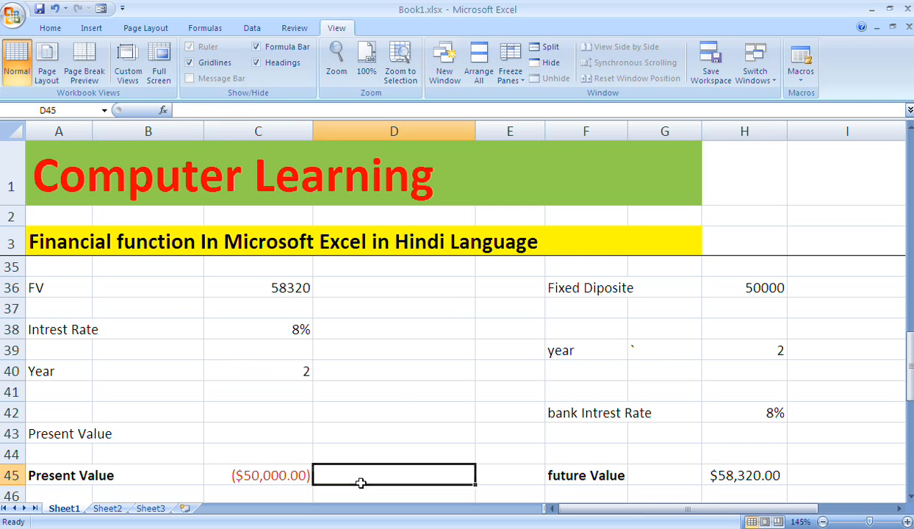
pyautogui.click(183, 482)
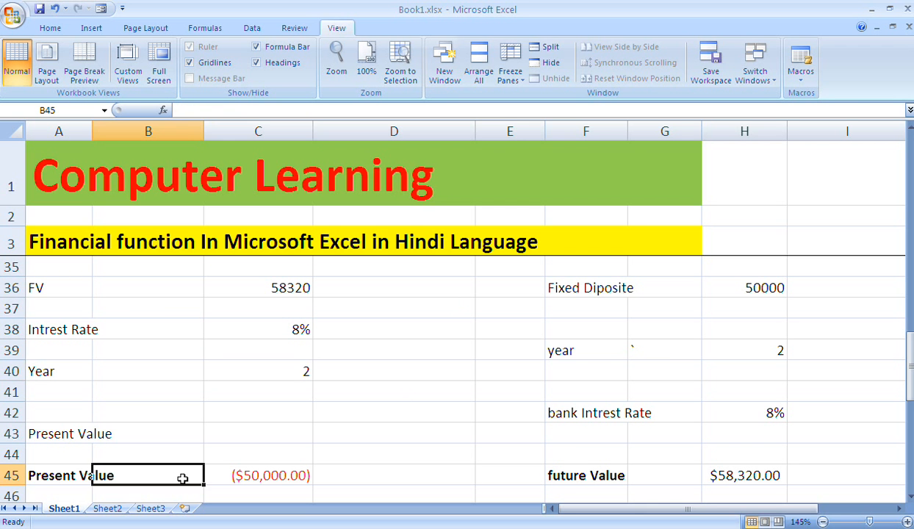
pyautogui.click(242, 473)
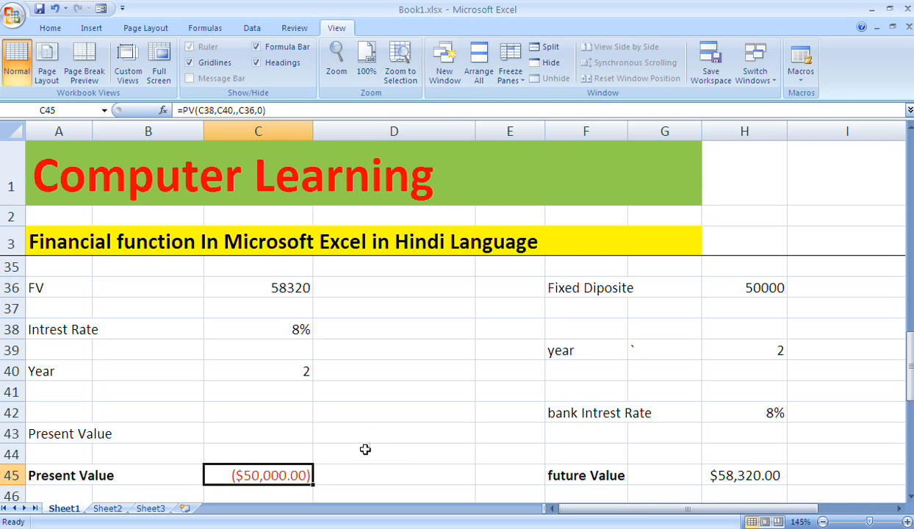
# - Go back past the FV (Future Value) sections to the PMT section at the start of the sheet
pyautogui.scroll(7, 365, 449)
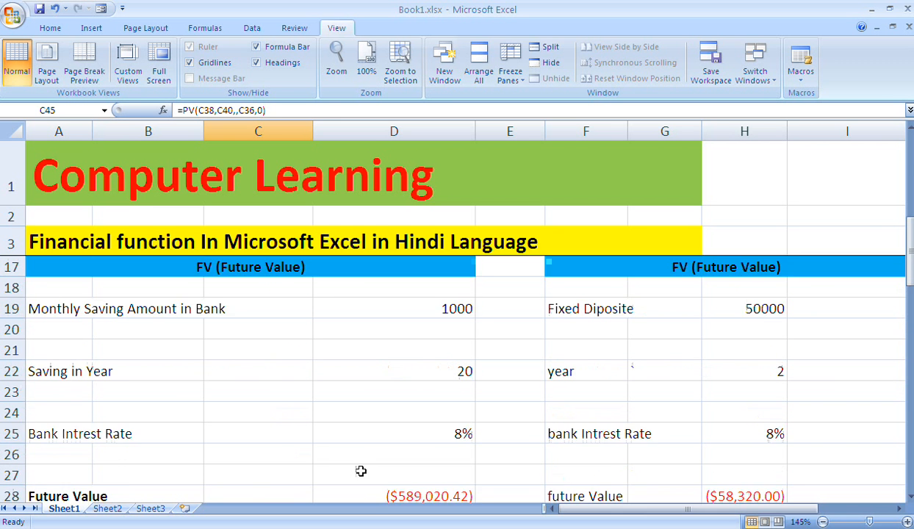
pyautogui.scroll(4, 327, 464)
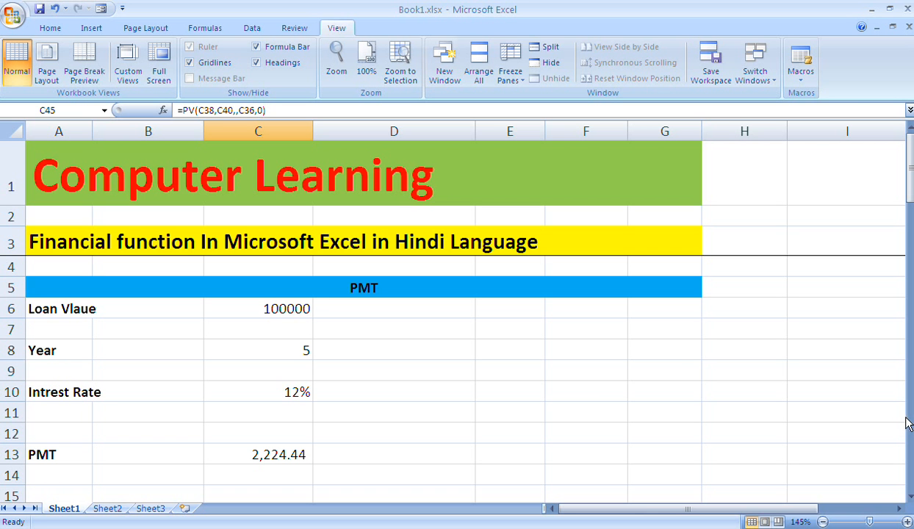
pyautogui.click(508, 369)
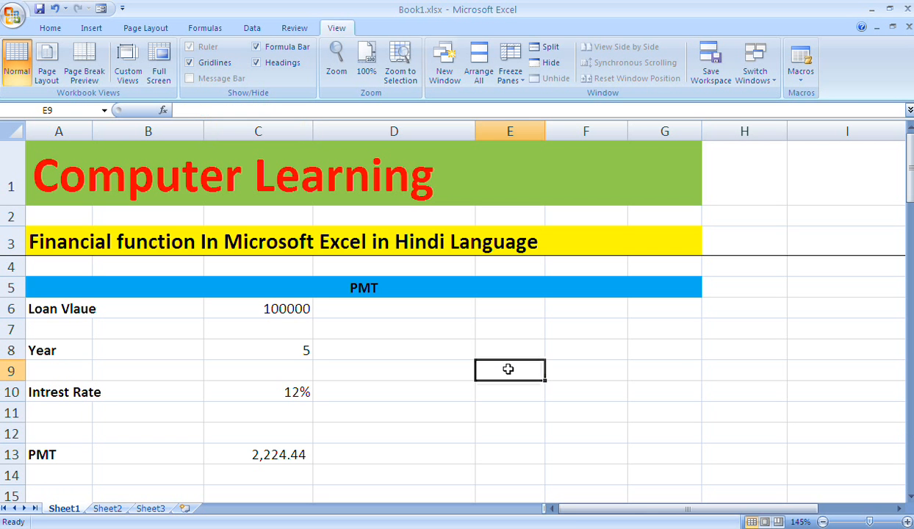
pyautogui.click(376, 527)
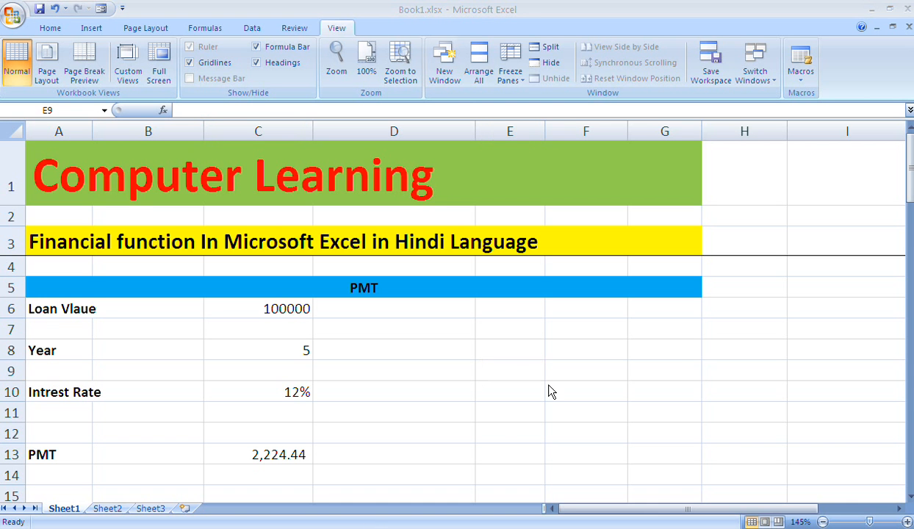